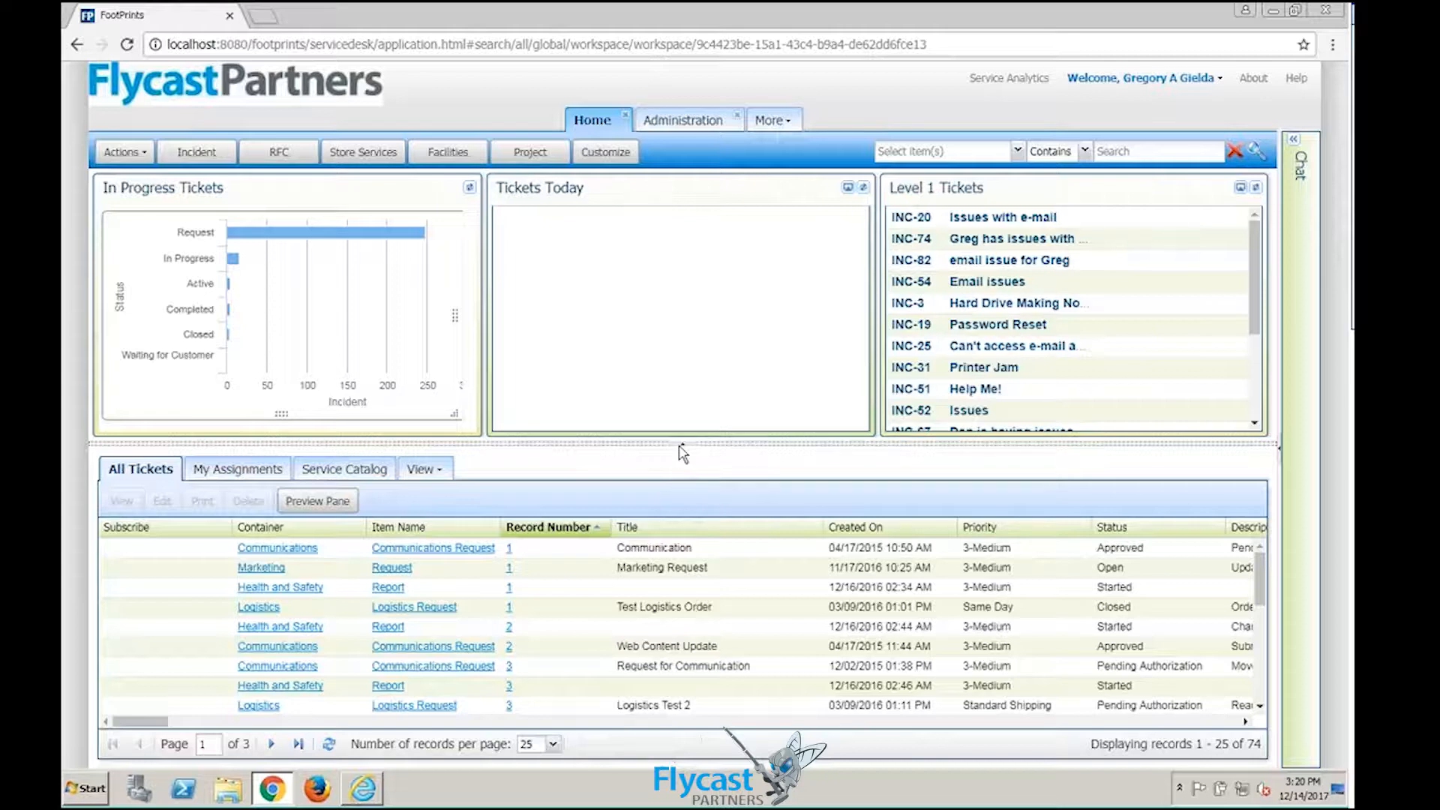
Step: Collapse the widgets area and start a new incident
left_click(680, 444)
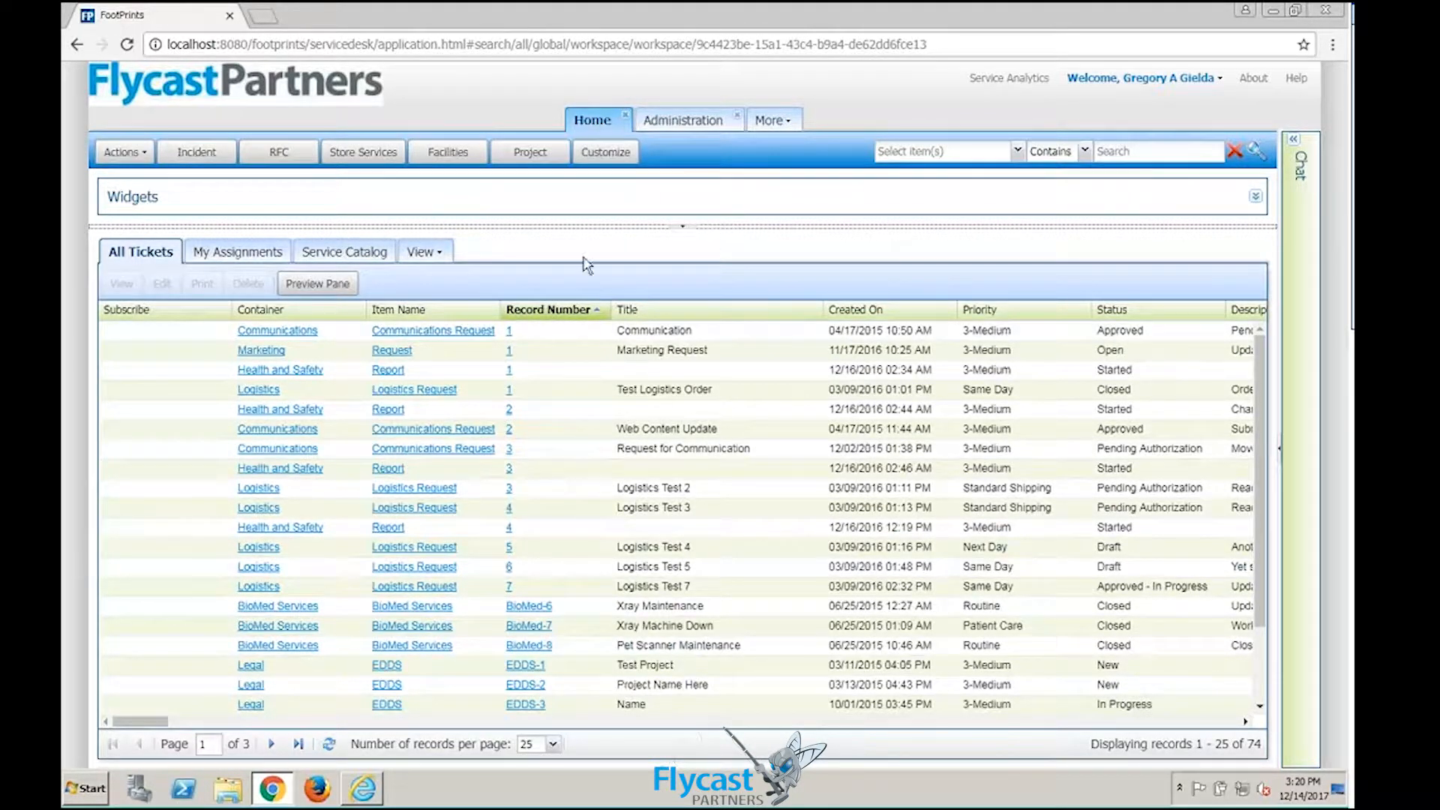
left_click(216, 155)
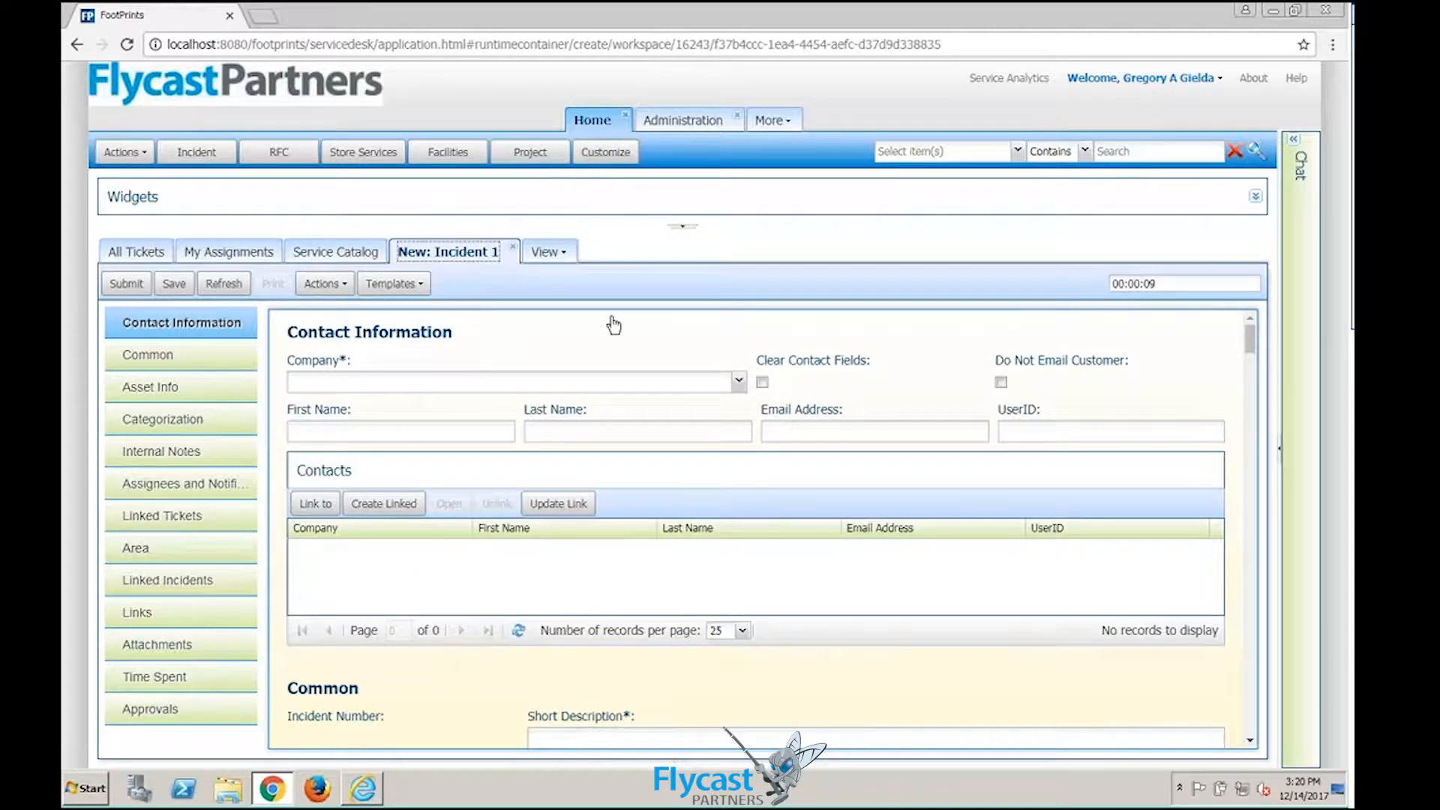
Step: Look up contacts by the customer's first name and link the first matching contact to the new incident
left_click(376, 434)
type("Greg")
left_click(318, 504)
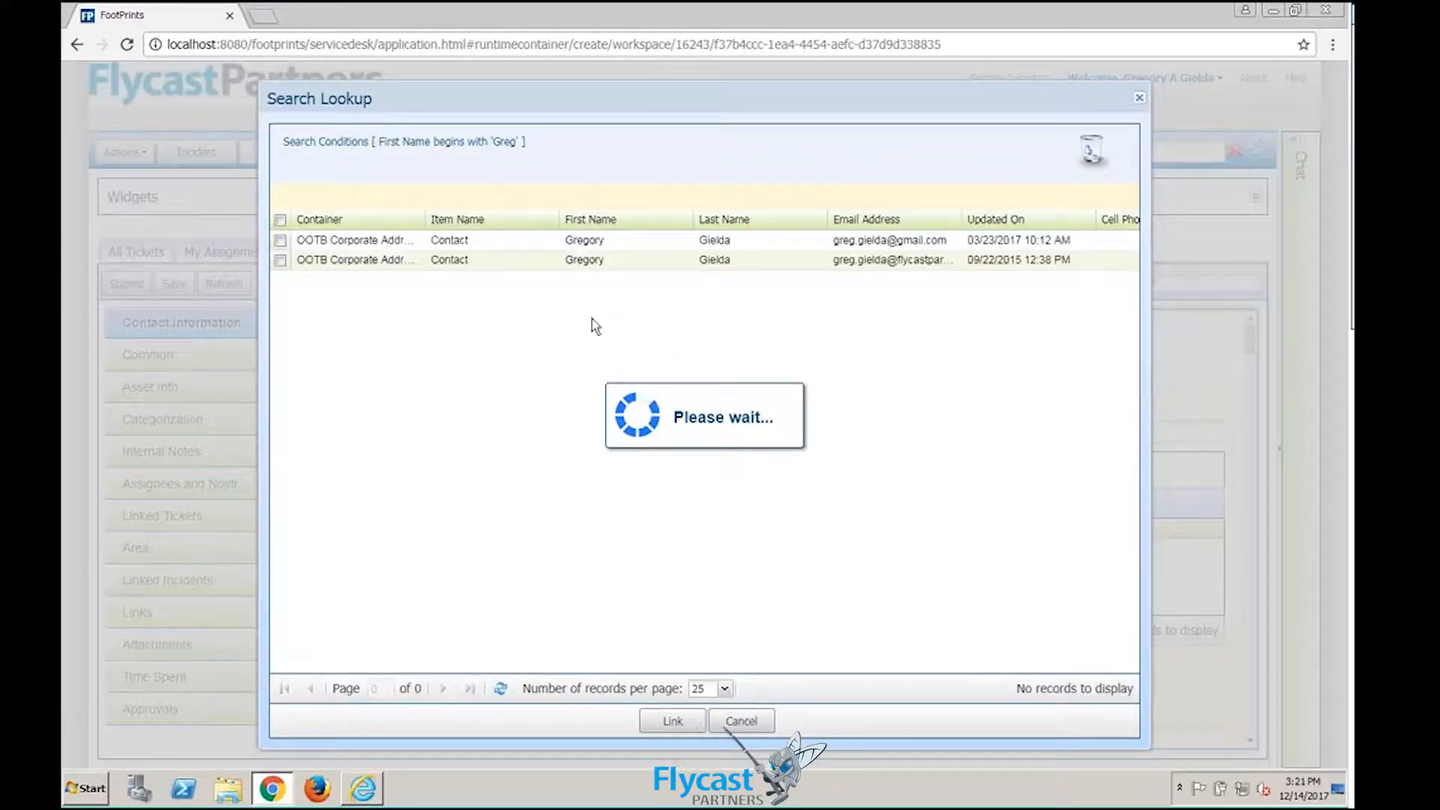
left_click(604, 279)
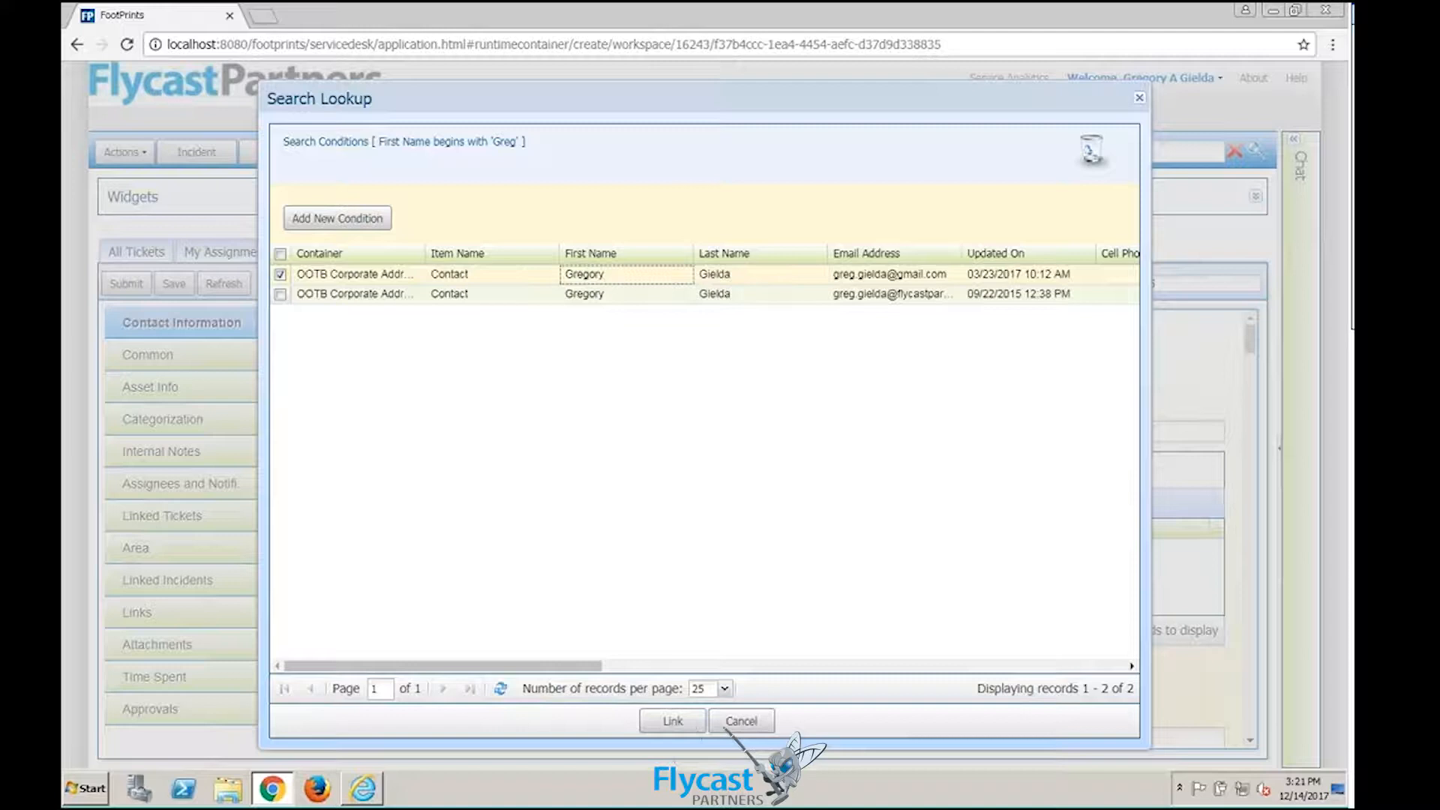
left_click(672, 720)
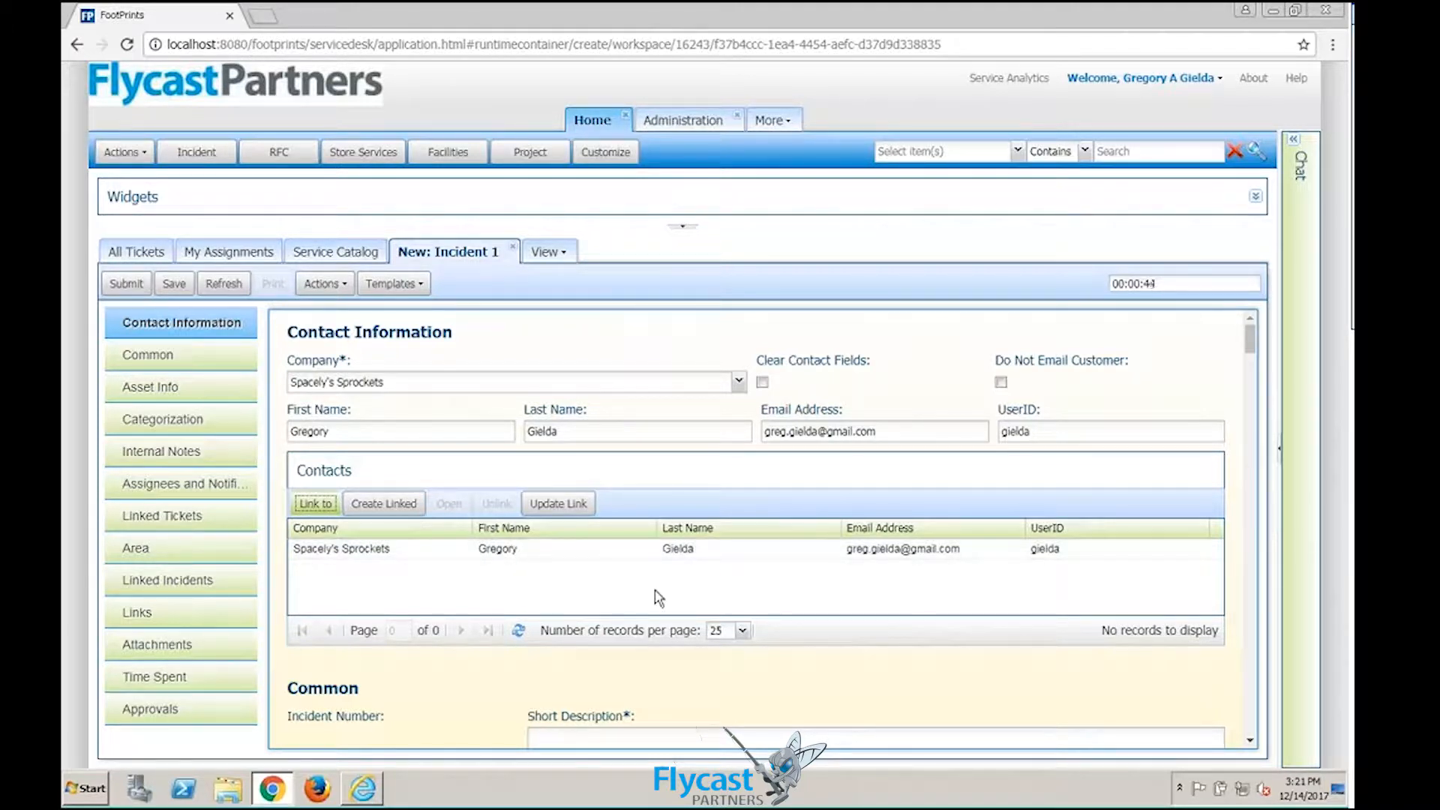
Step: Open the incident's linked contact record and review its contact details, notes, general information and linked tickets
left_click(604, 551)
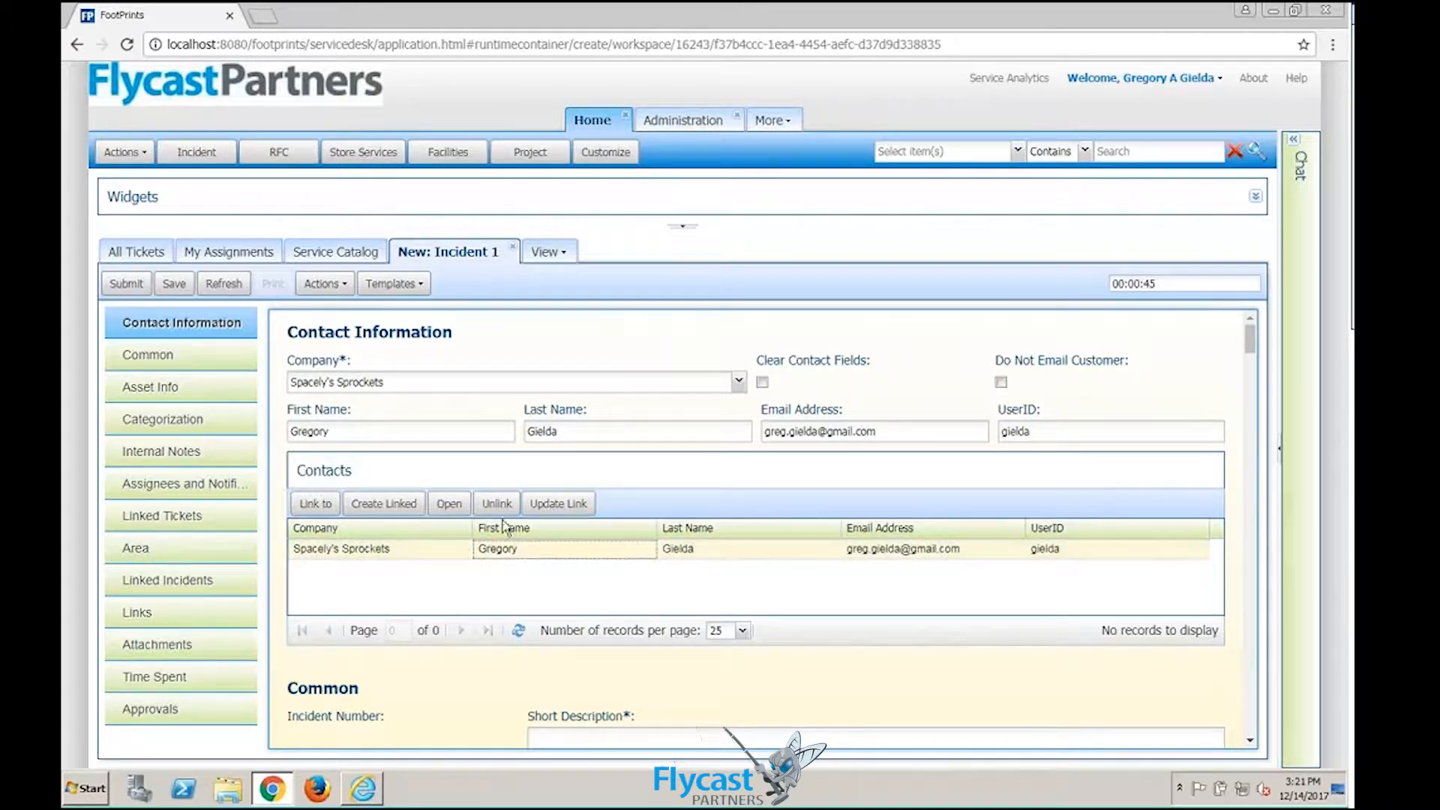
left_click(447, 504)
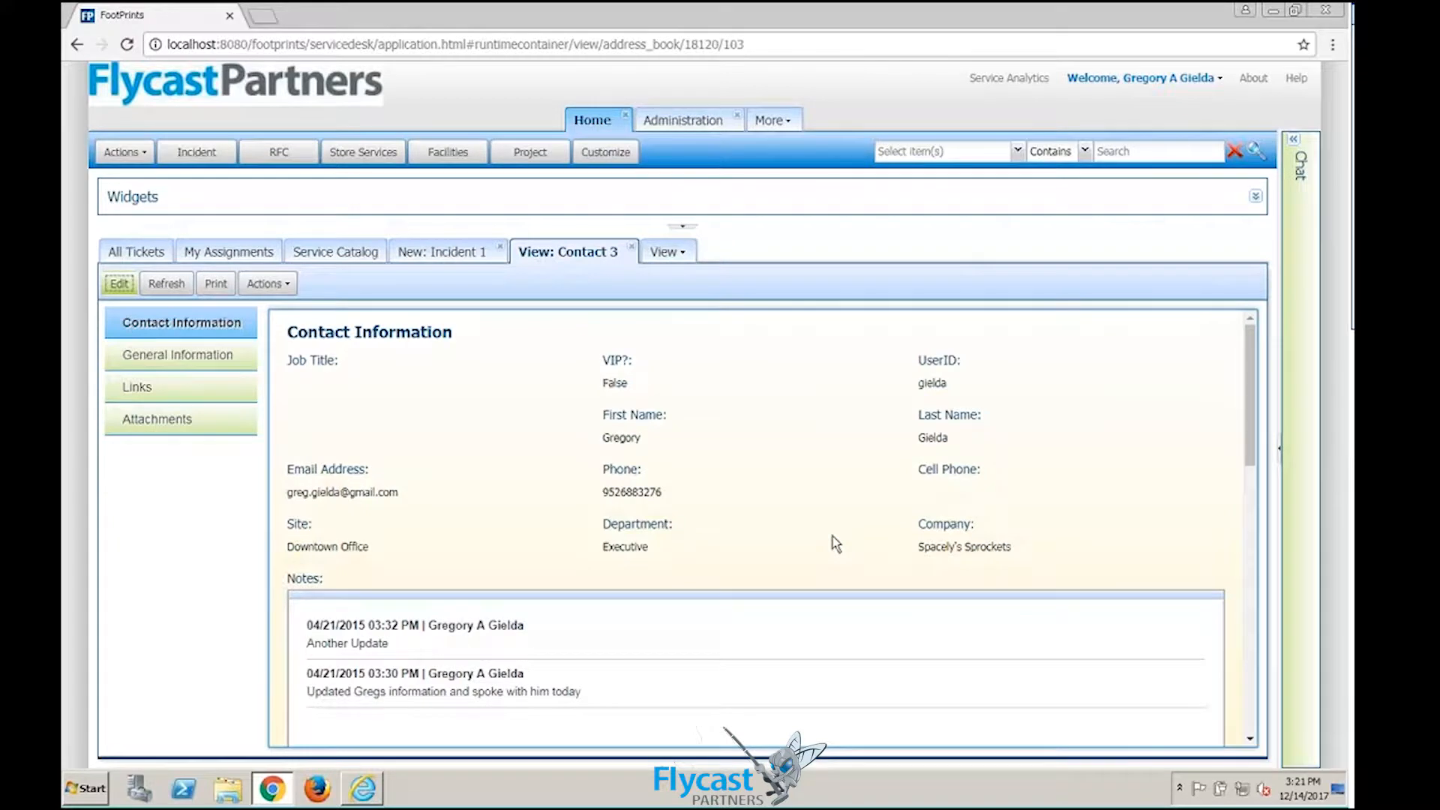
scroll(830, 539, "down", 3)
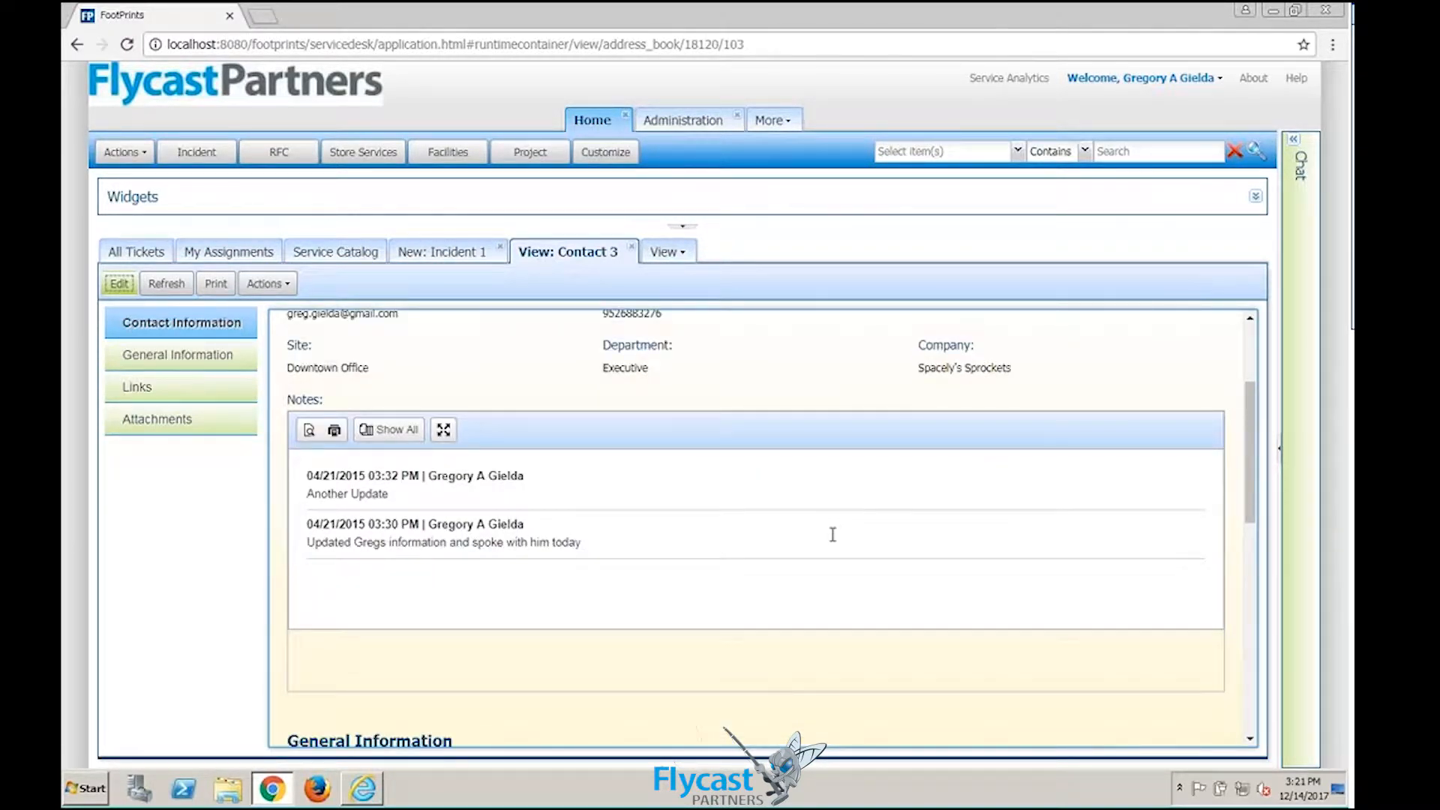
scroll(832, 534, "down", 3)
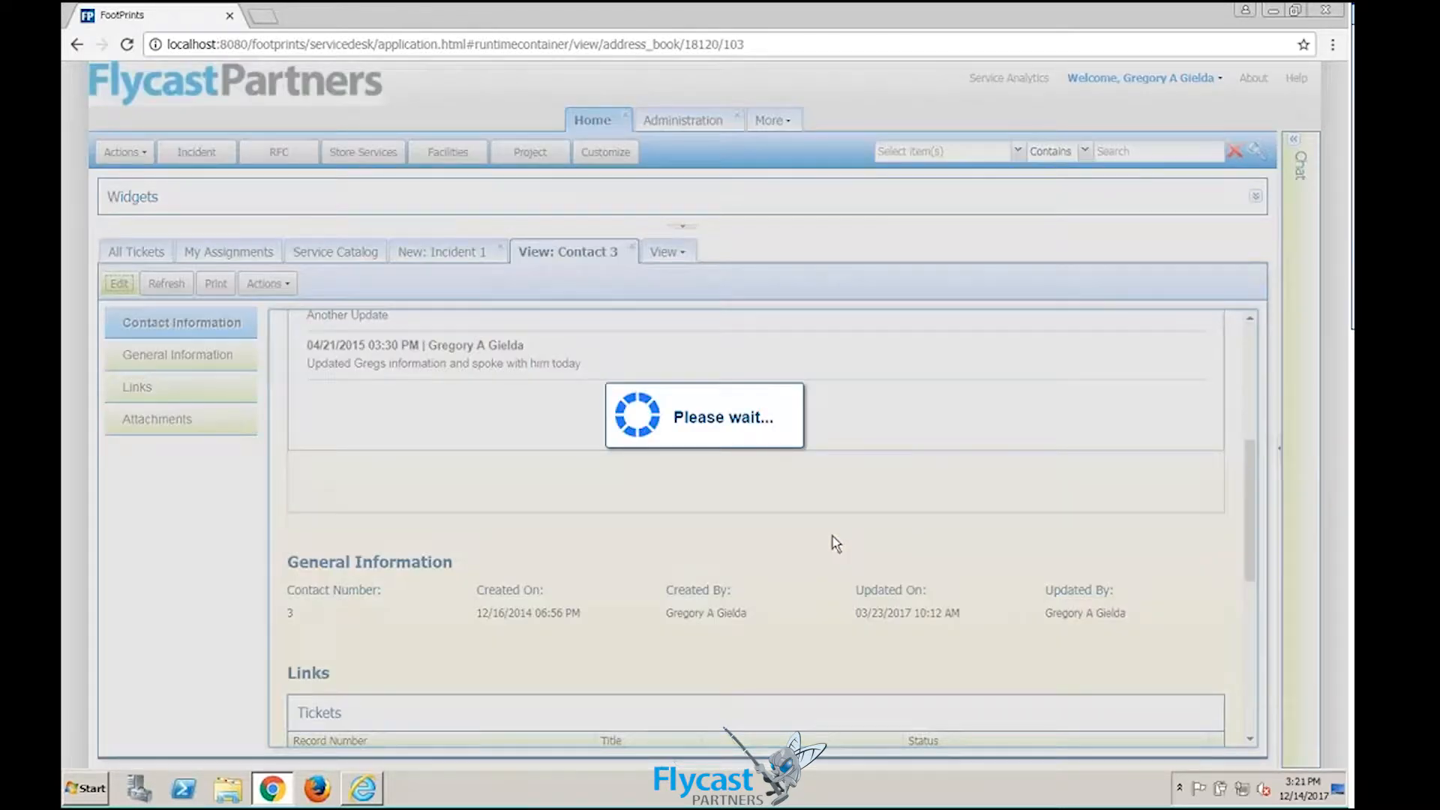
scroll(745, 604, "down", 3)
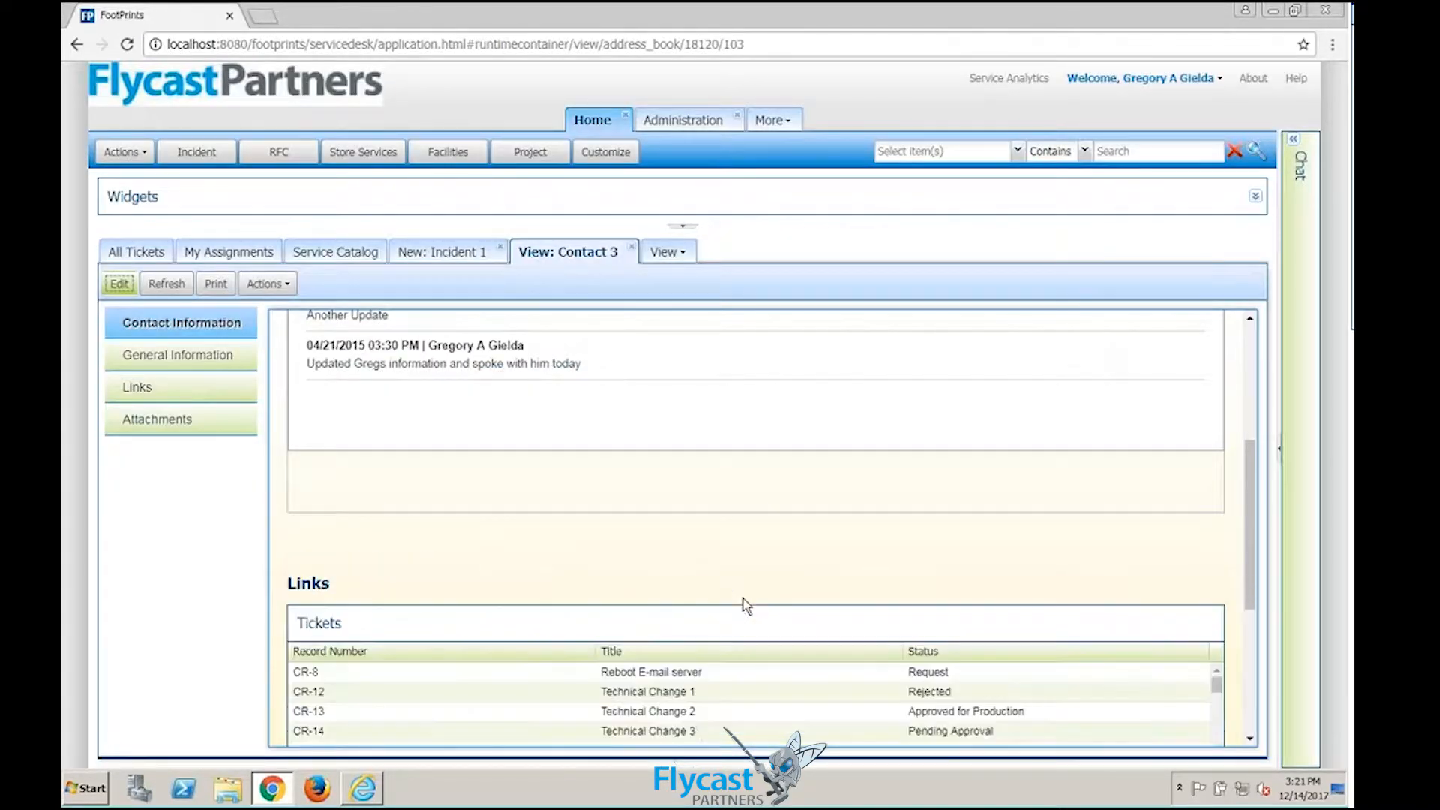
scroll(746, 605, "down", 5)
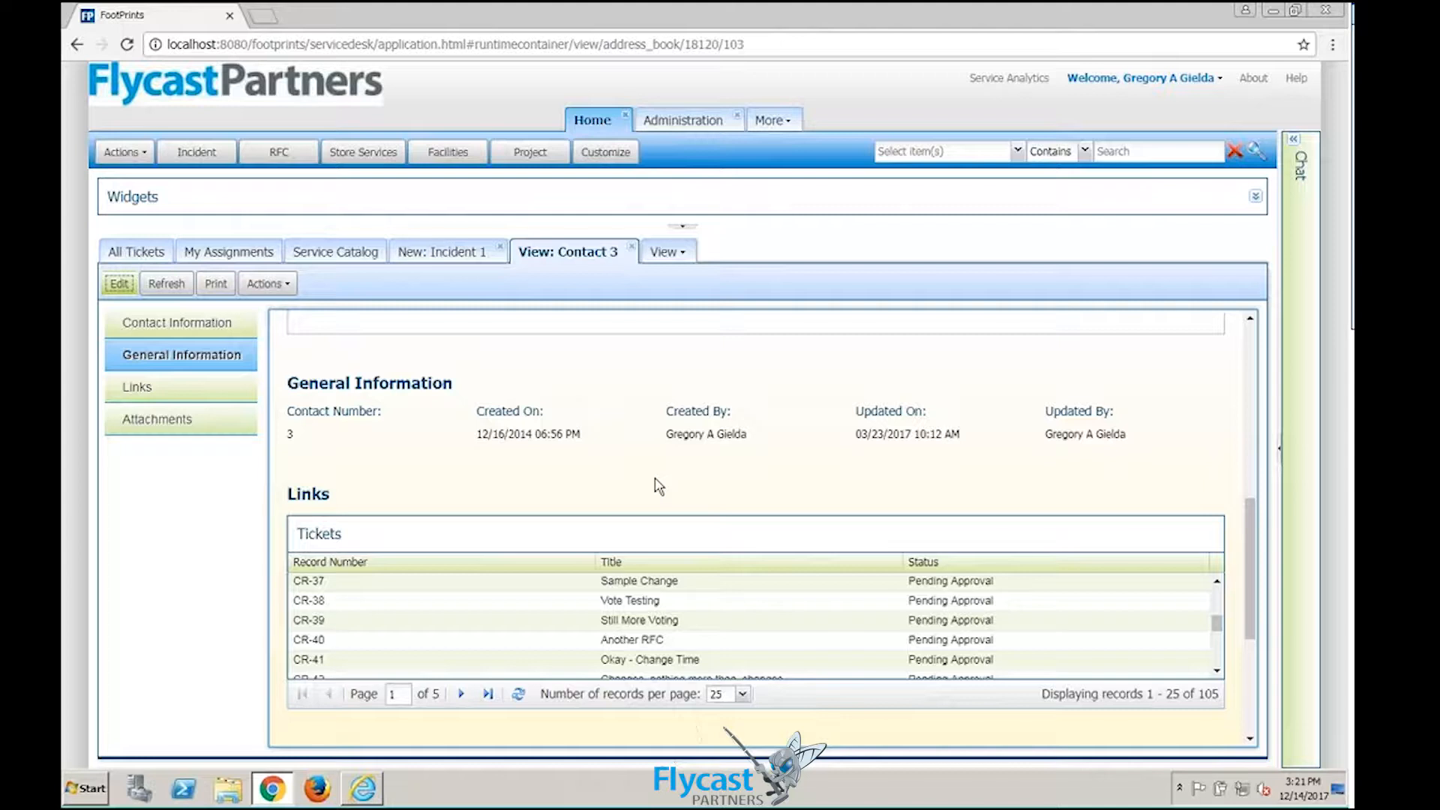
left_click(597, 641)
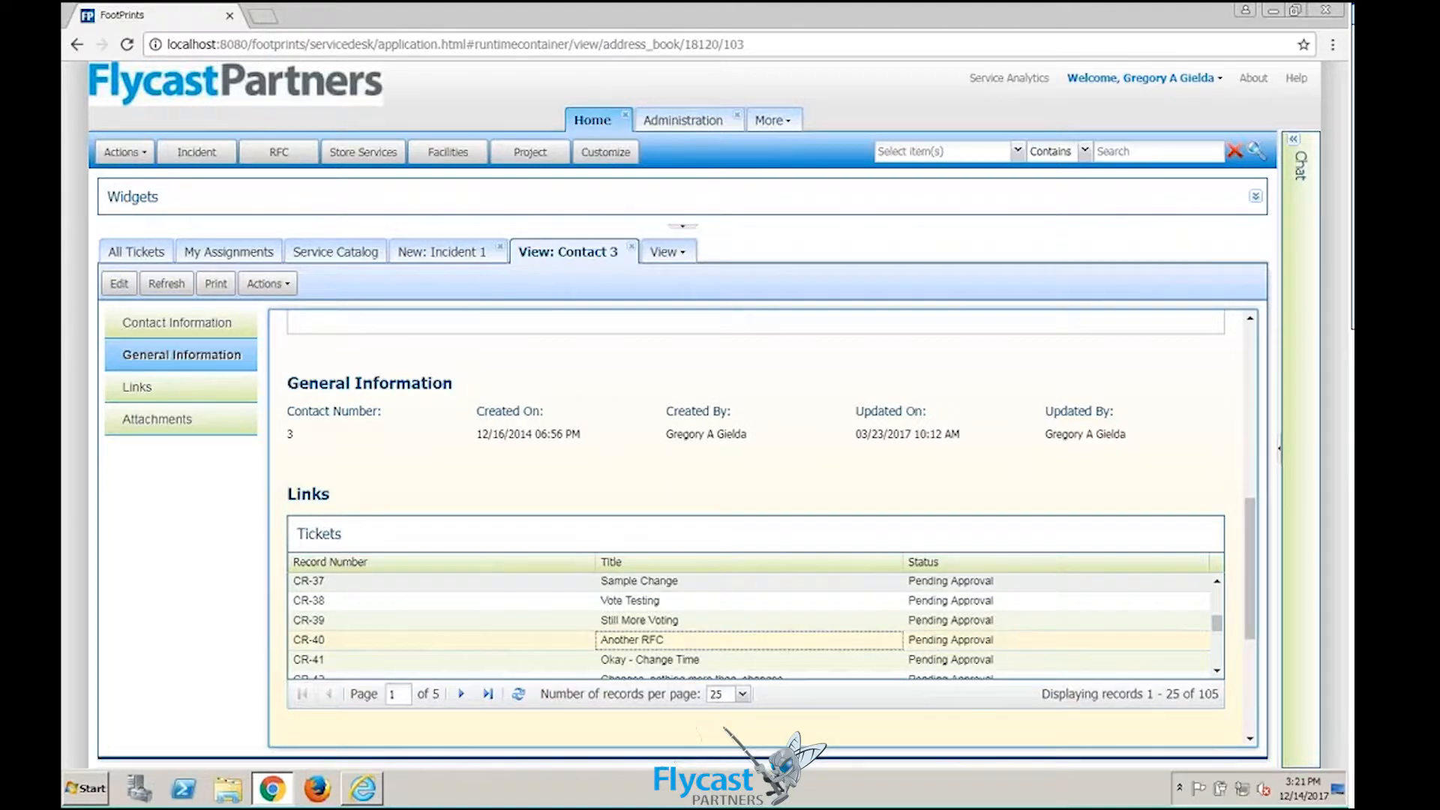
Step: Show the impact analysis for the contact and examine the list of related items grouped by container
left_click(292, 285)
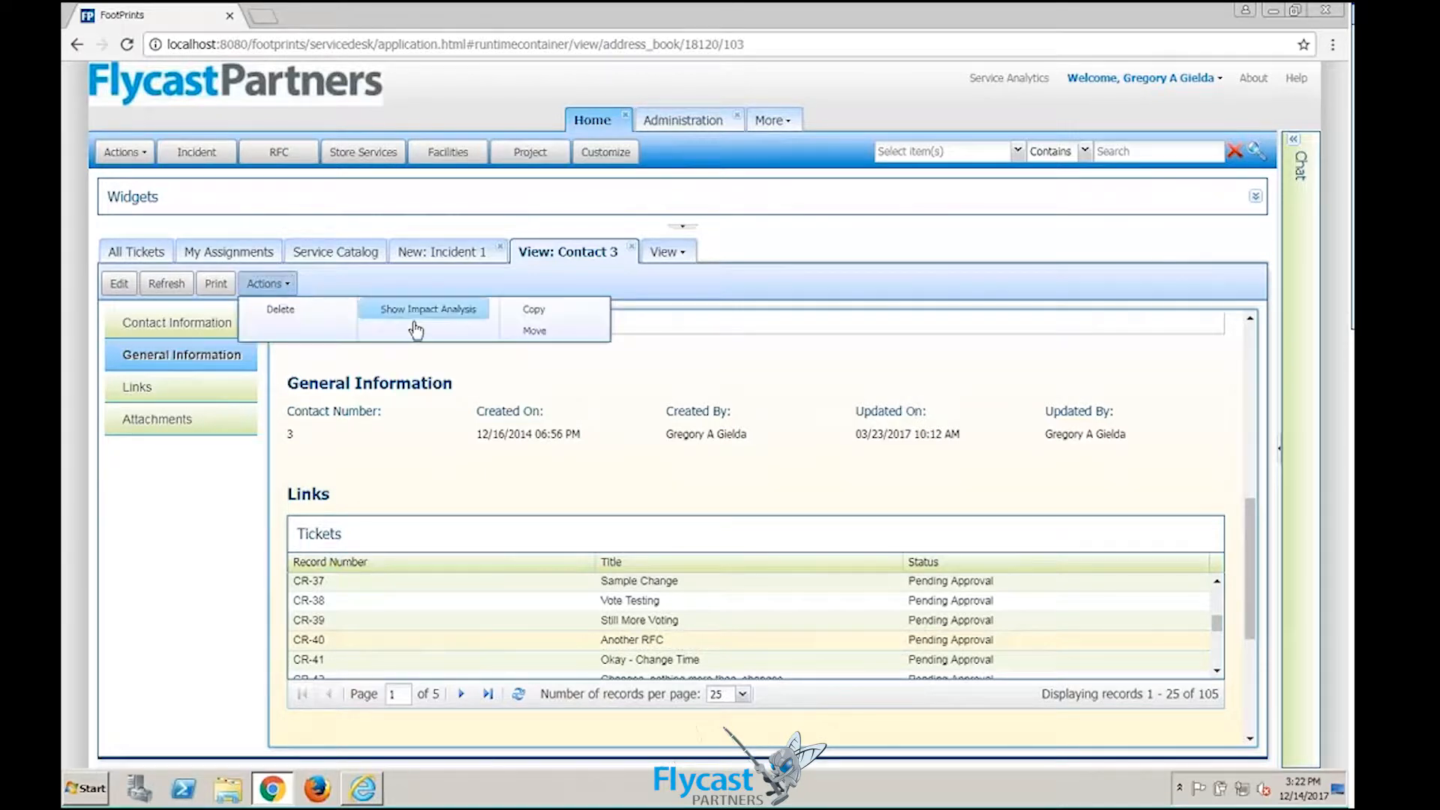
left_click(419, 313)
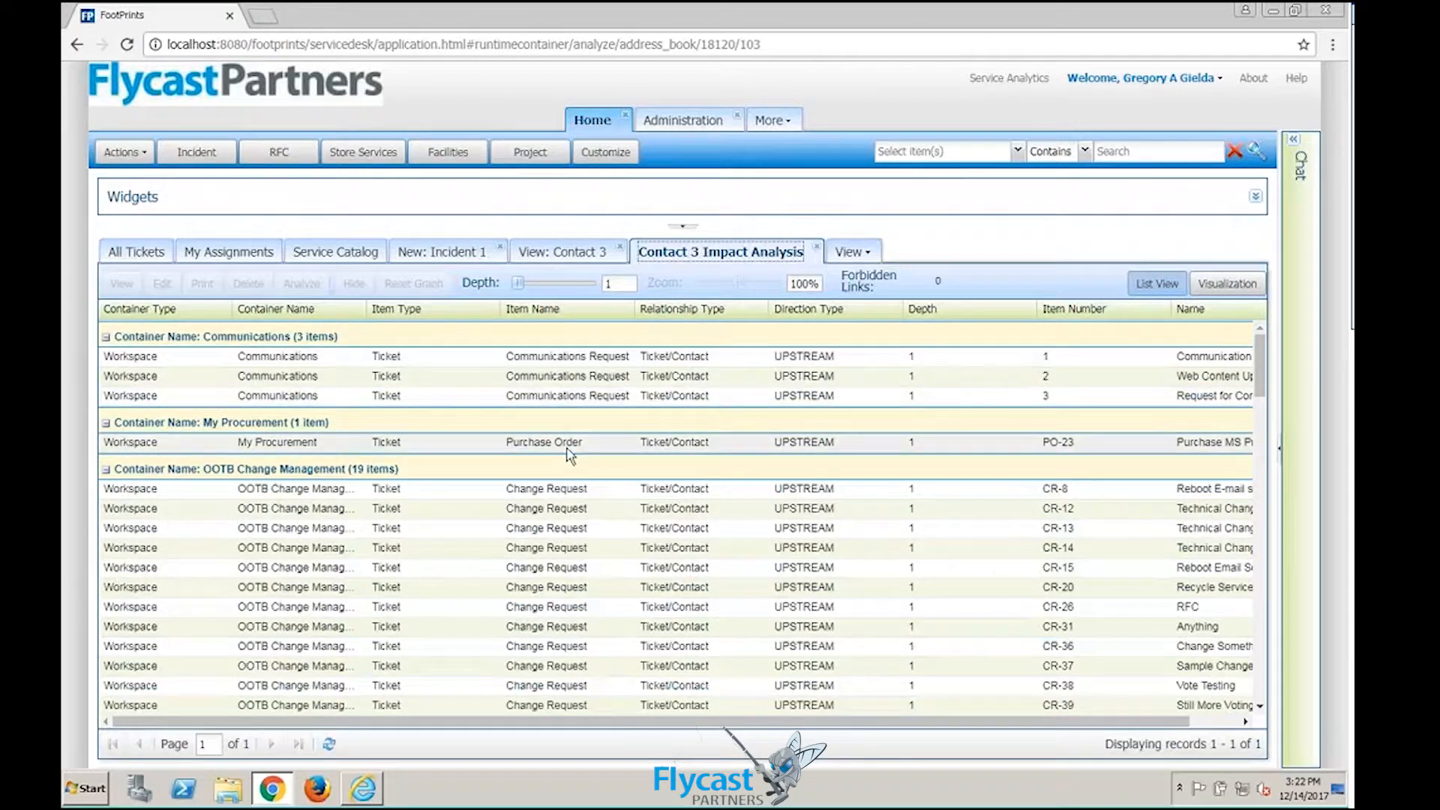
left_click(577, 568)
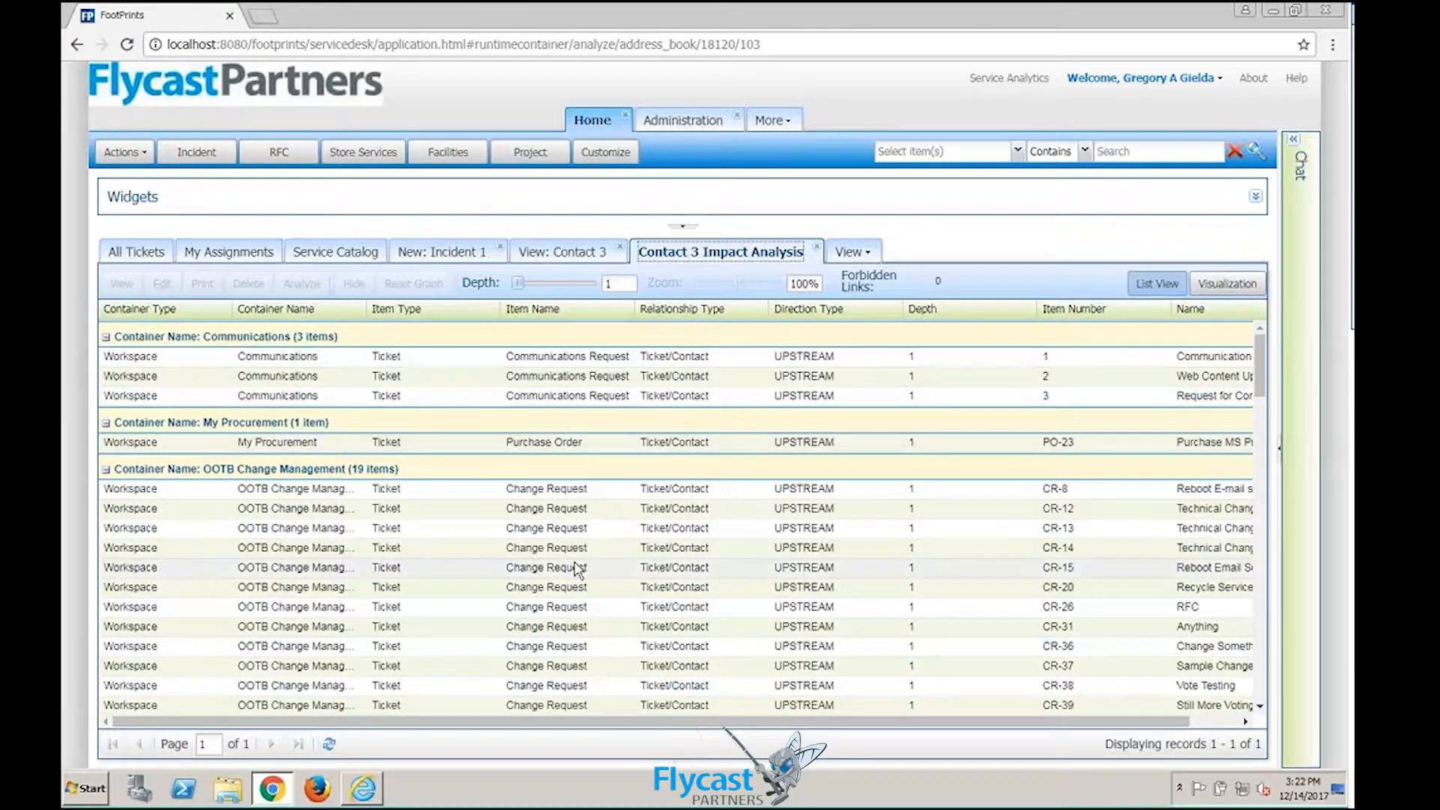
right_click(575, 564)
left_click(530, 605)
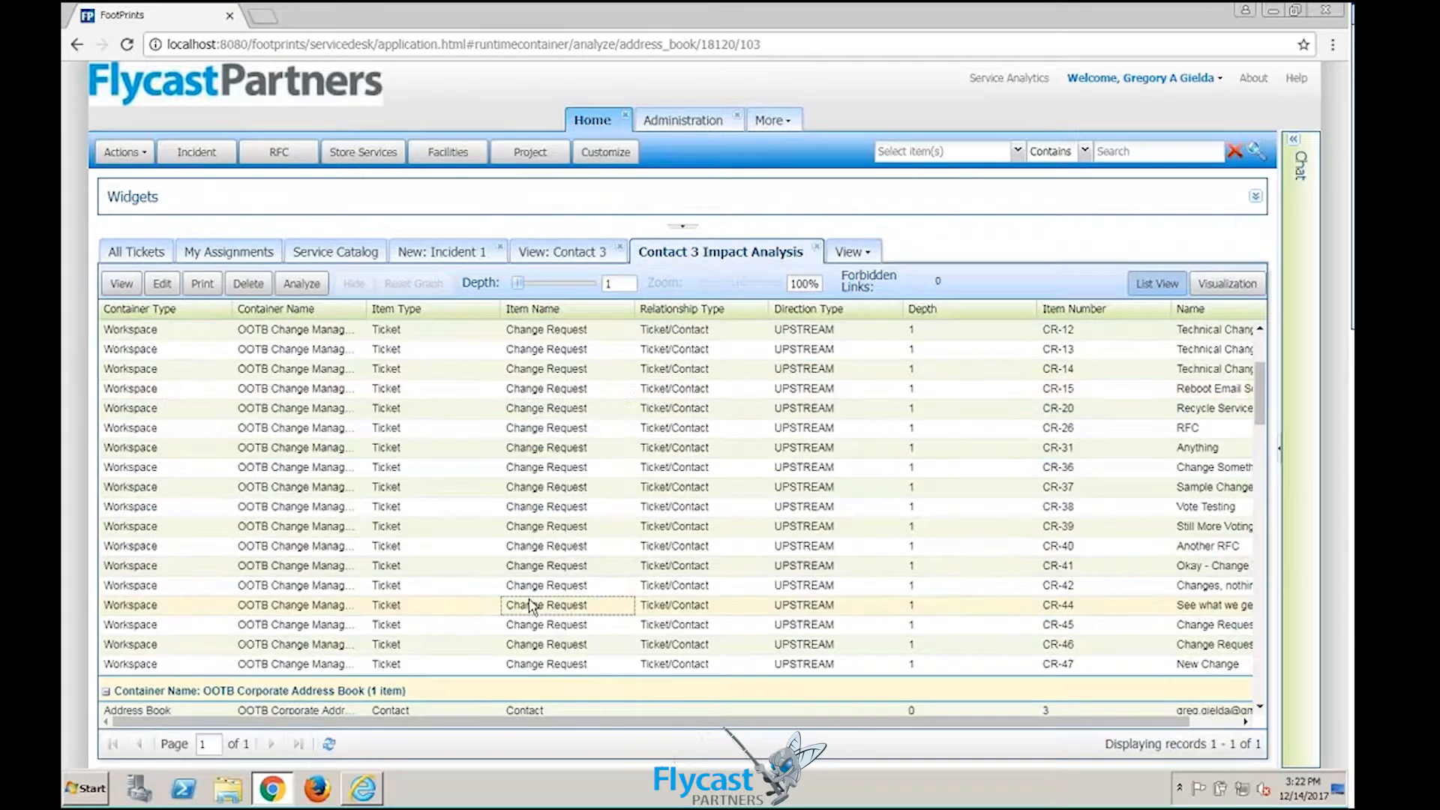
scroll(530, 605, "down", 3)
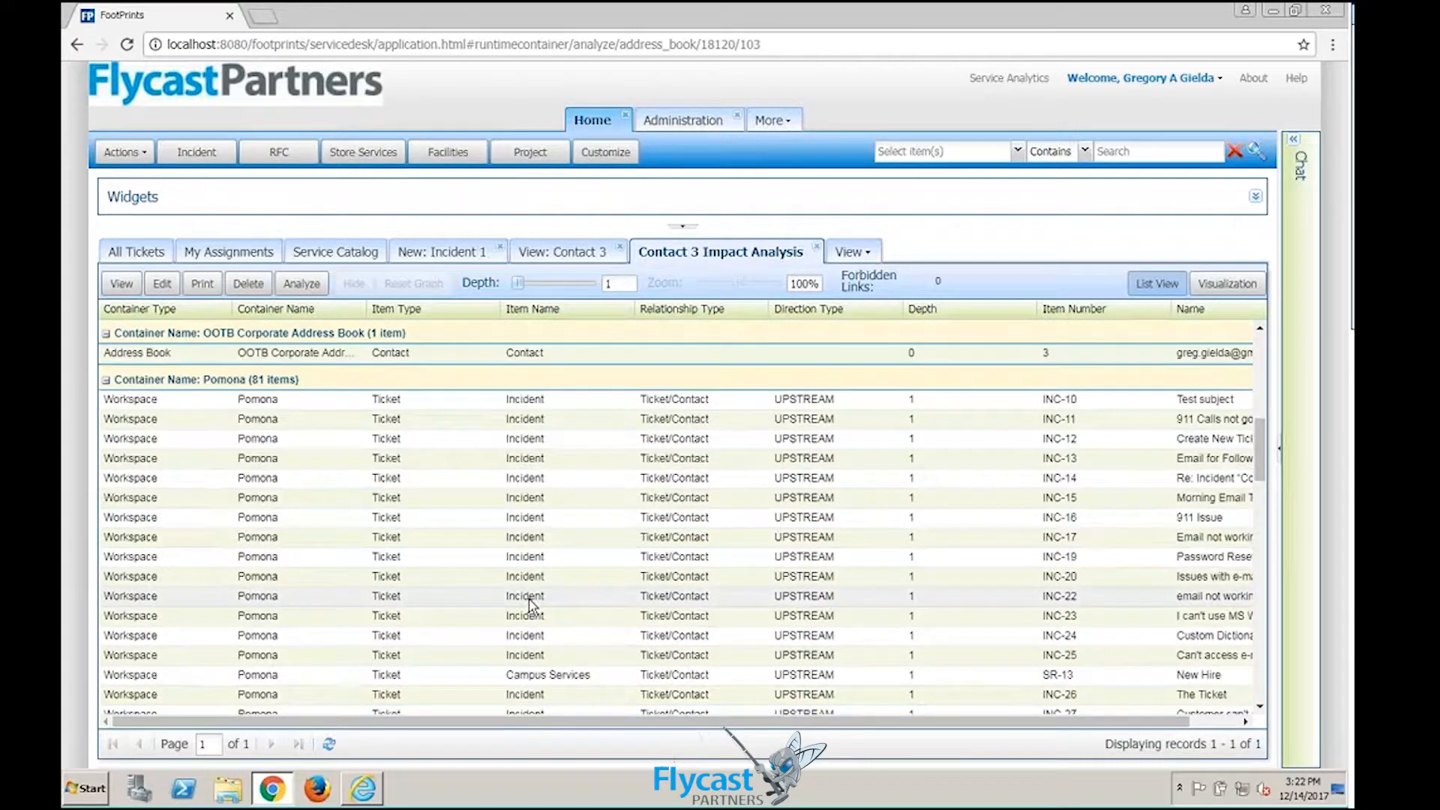
scroll(530, 600, "up", 7)
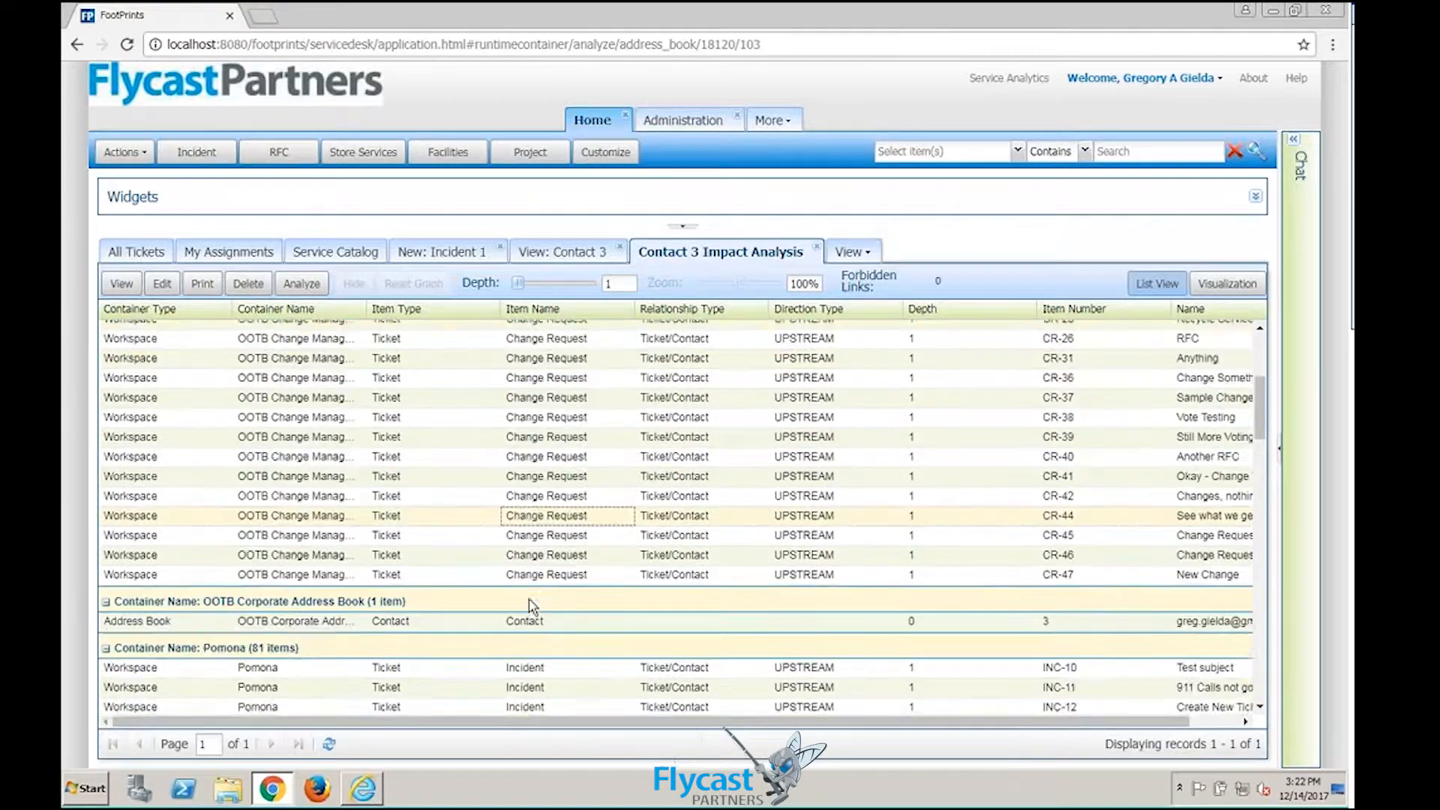
Step: Expand the Ticket/Contact group in the impact analysis visualization and open the "email not working" incident INC-22 for editing
left_click(1231, 286)
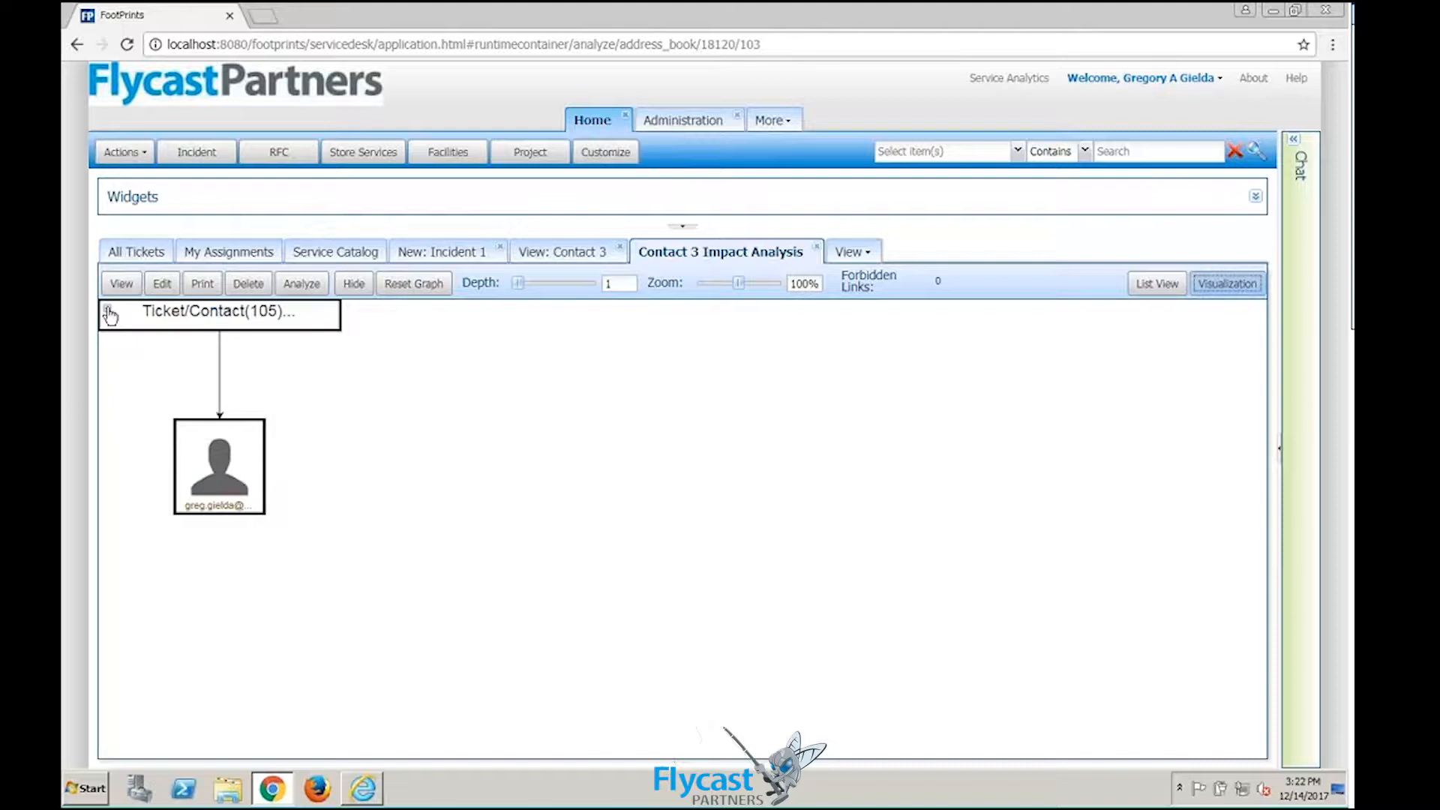
left_click(108, 312)
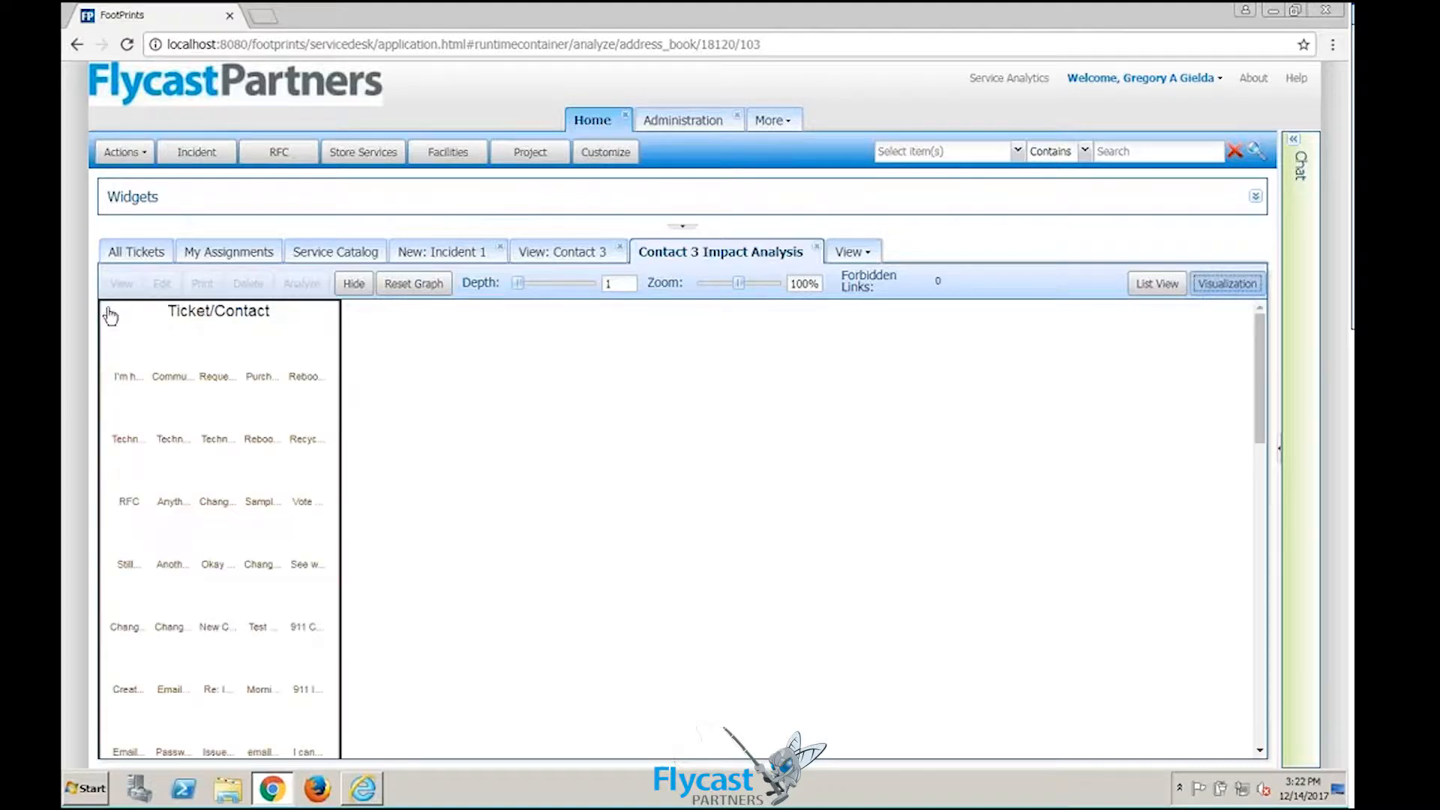
scroll(377, 523, "down", 3)
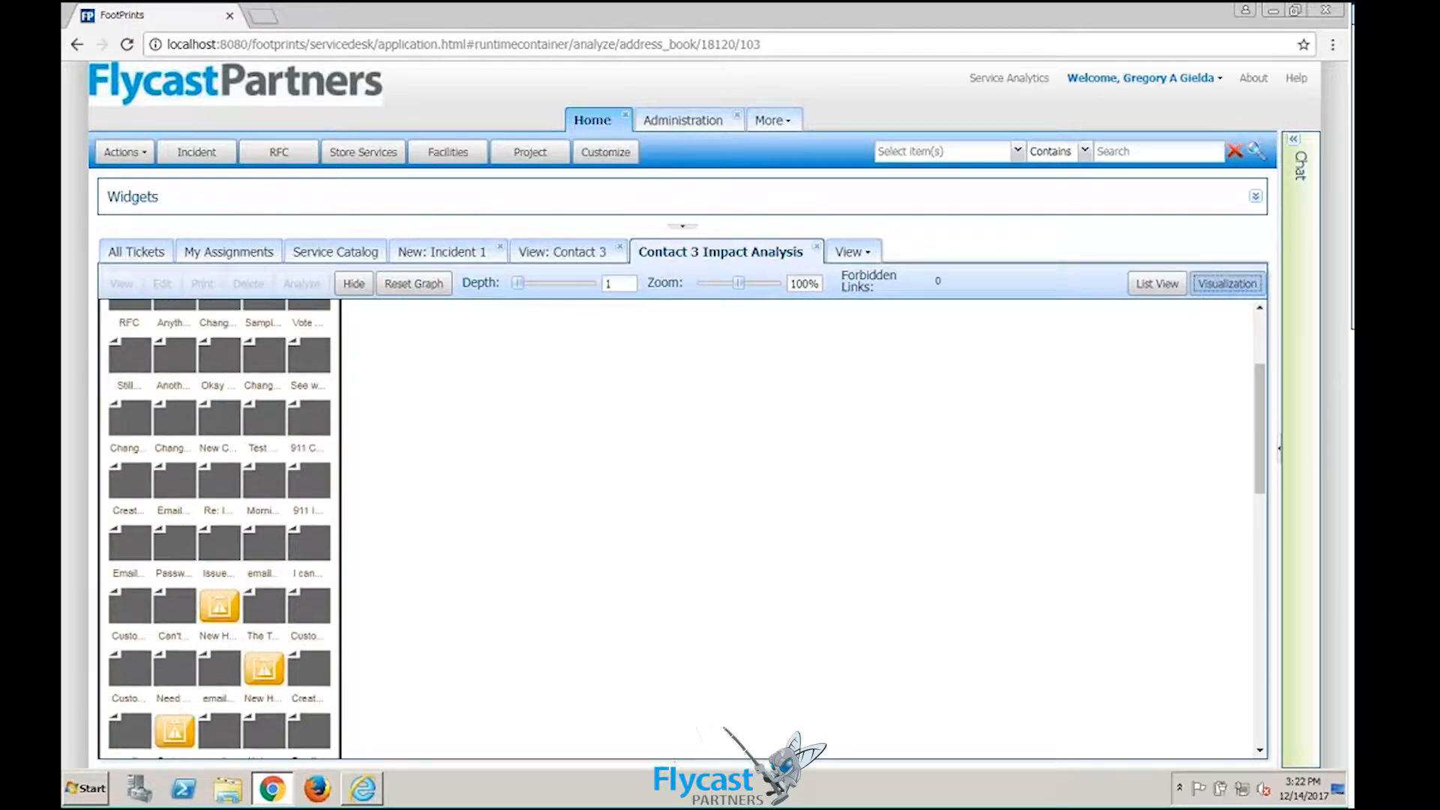
left_click(264, 542)
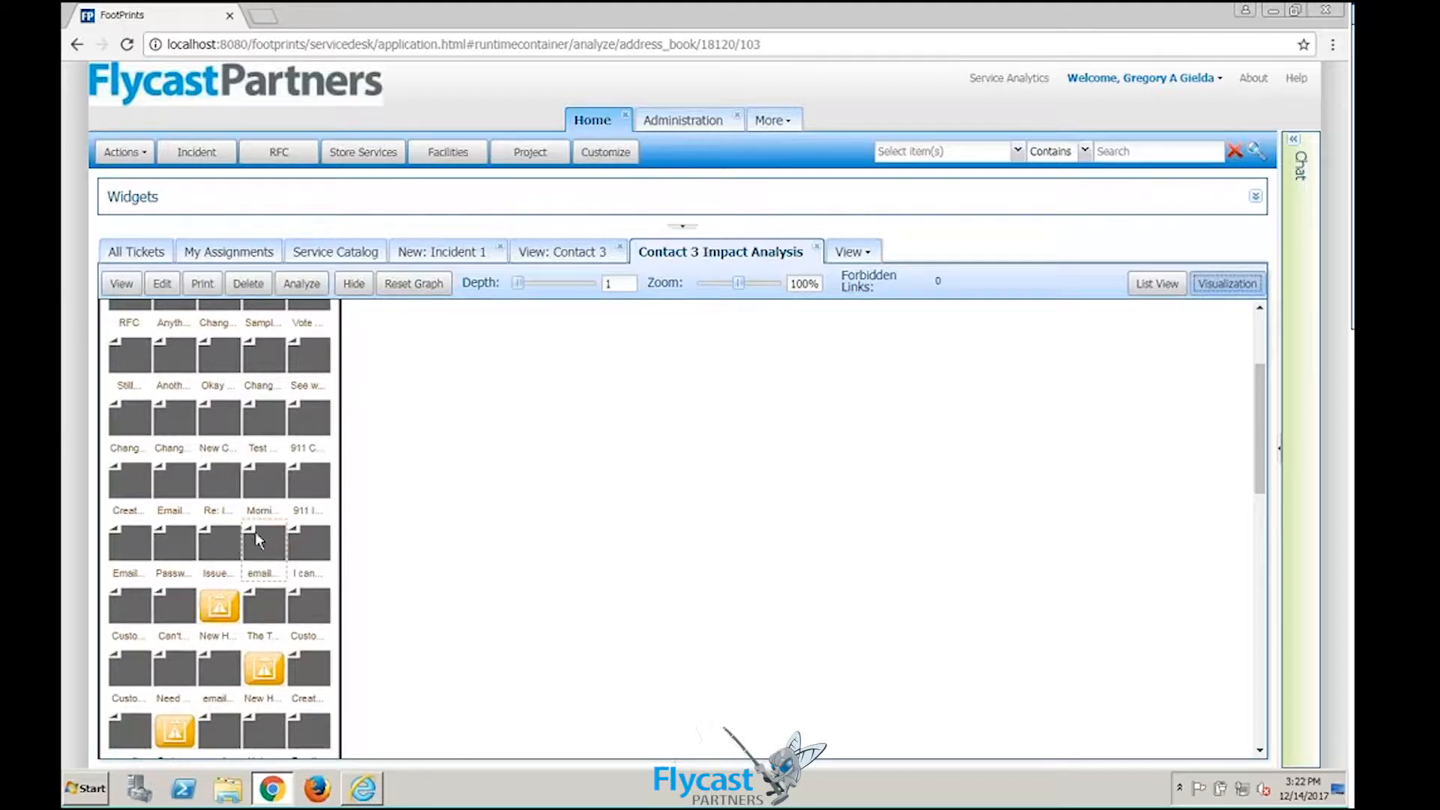
left_click(165, 286)
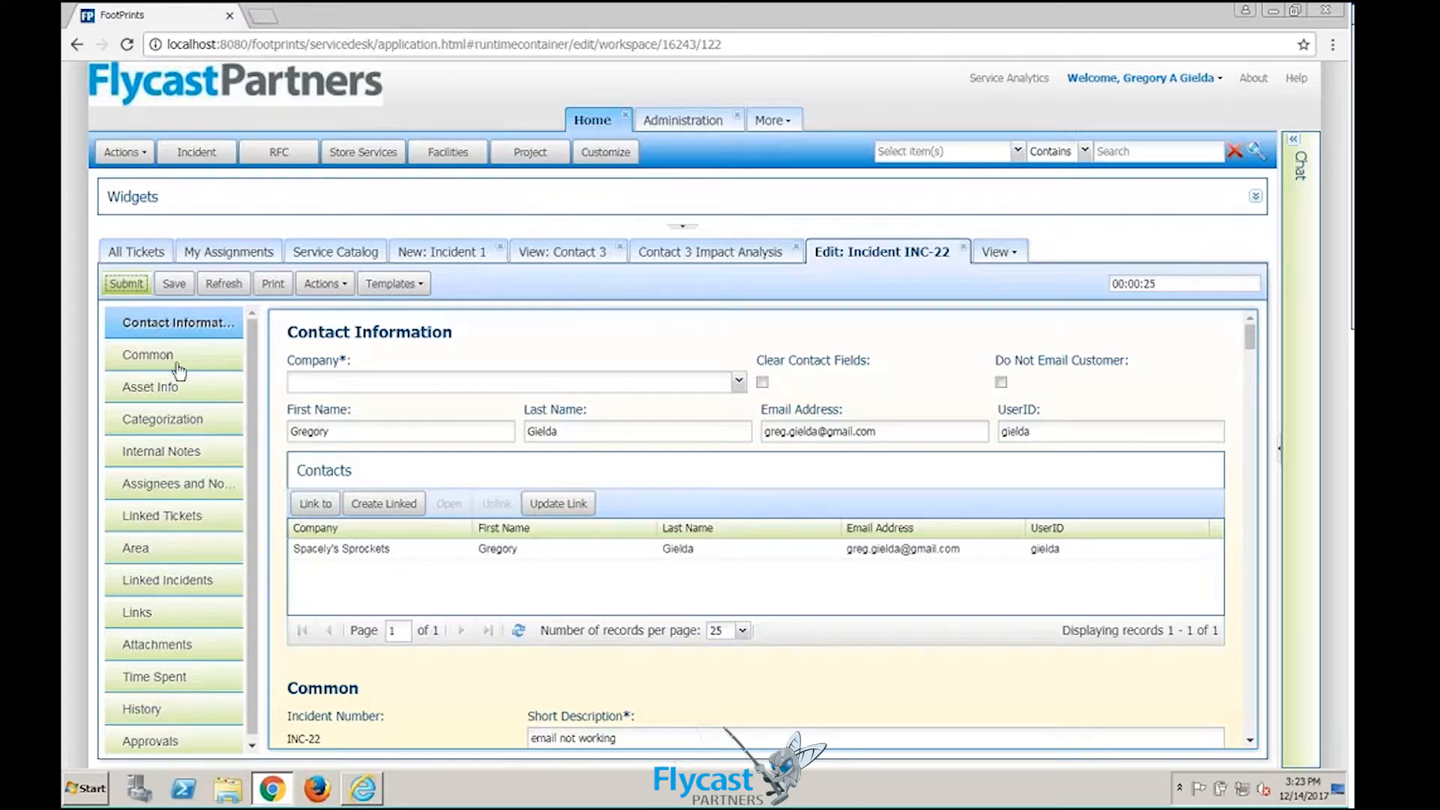
Step: In the new incident's Common section, set the urgency to Unable to Work and the impact to One or More Departments
left_click(468, 257)
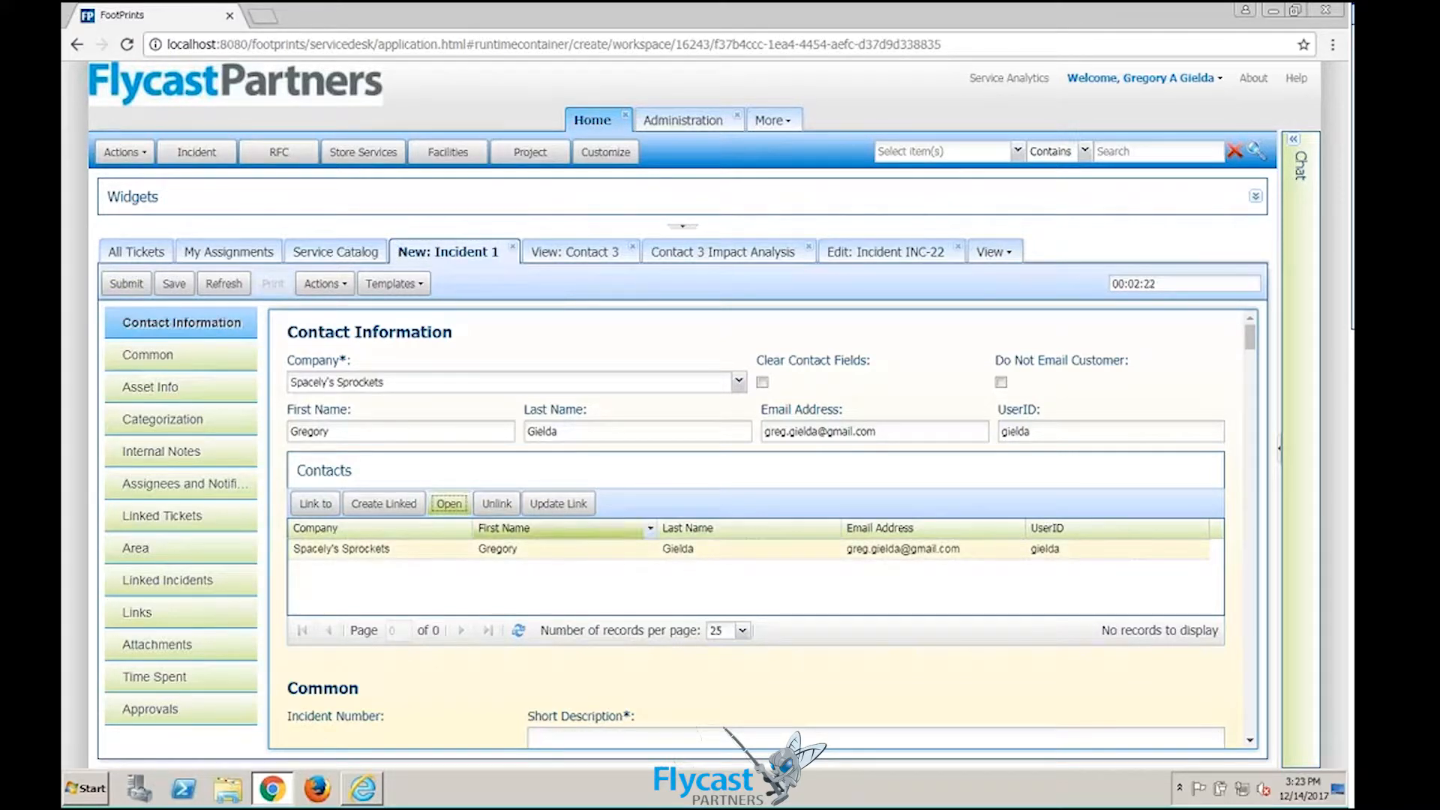
scroll(506, 695, "down", 5)
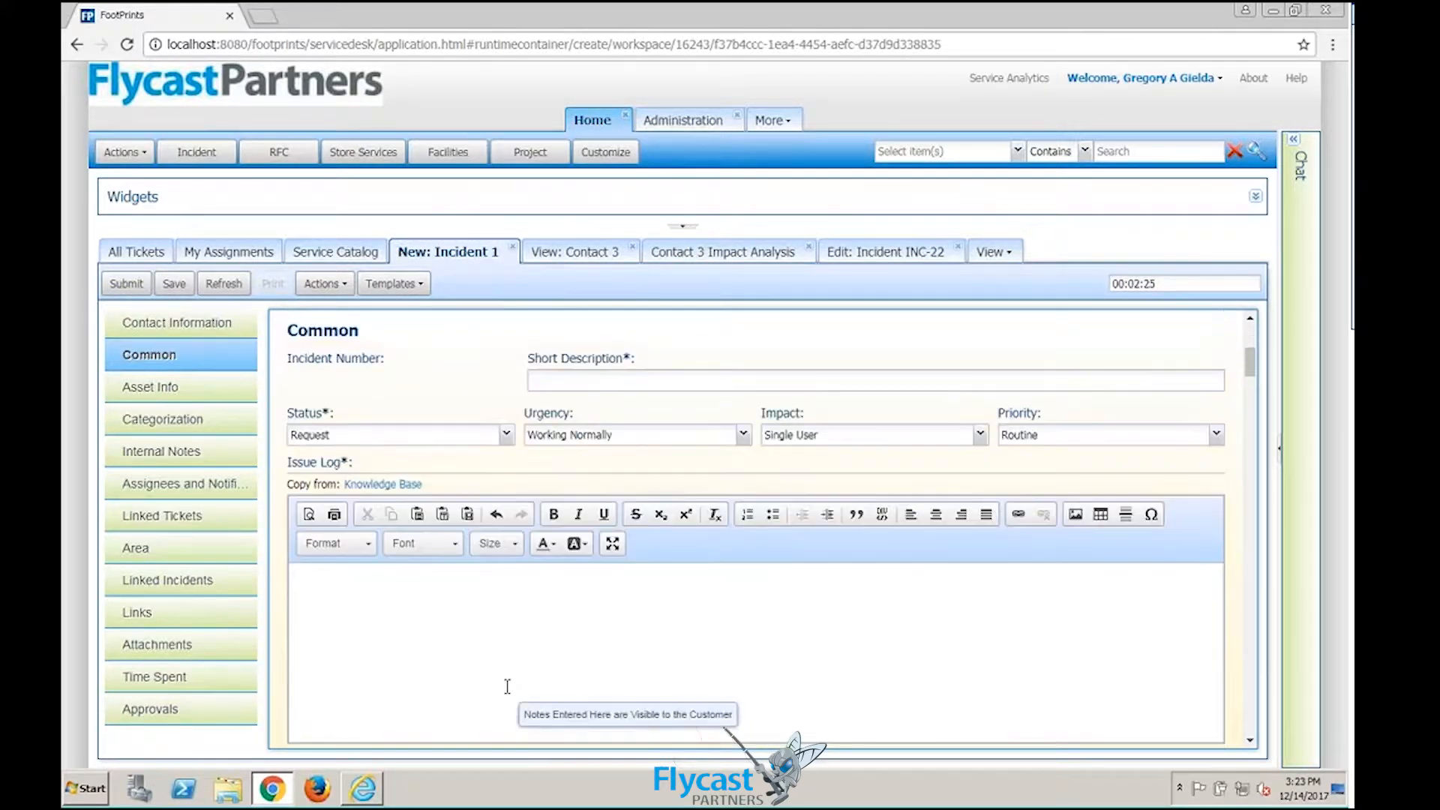
left_click(398, 595)
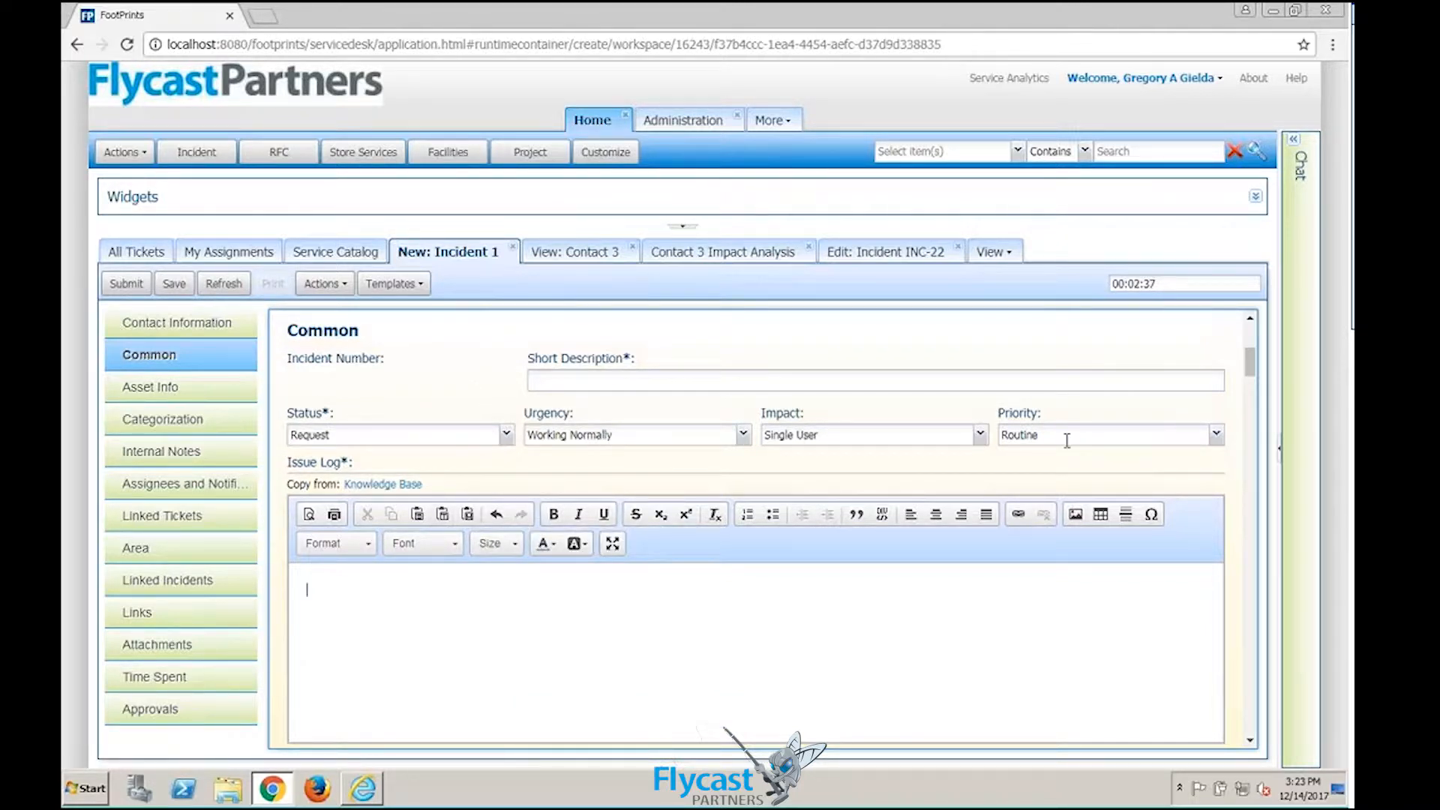
left_click(742, 435)
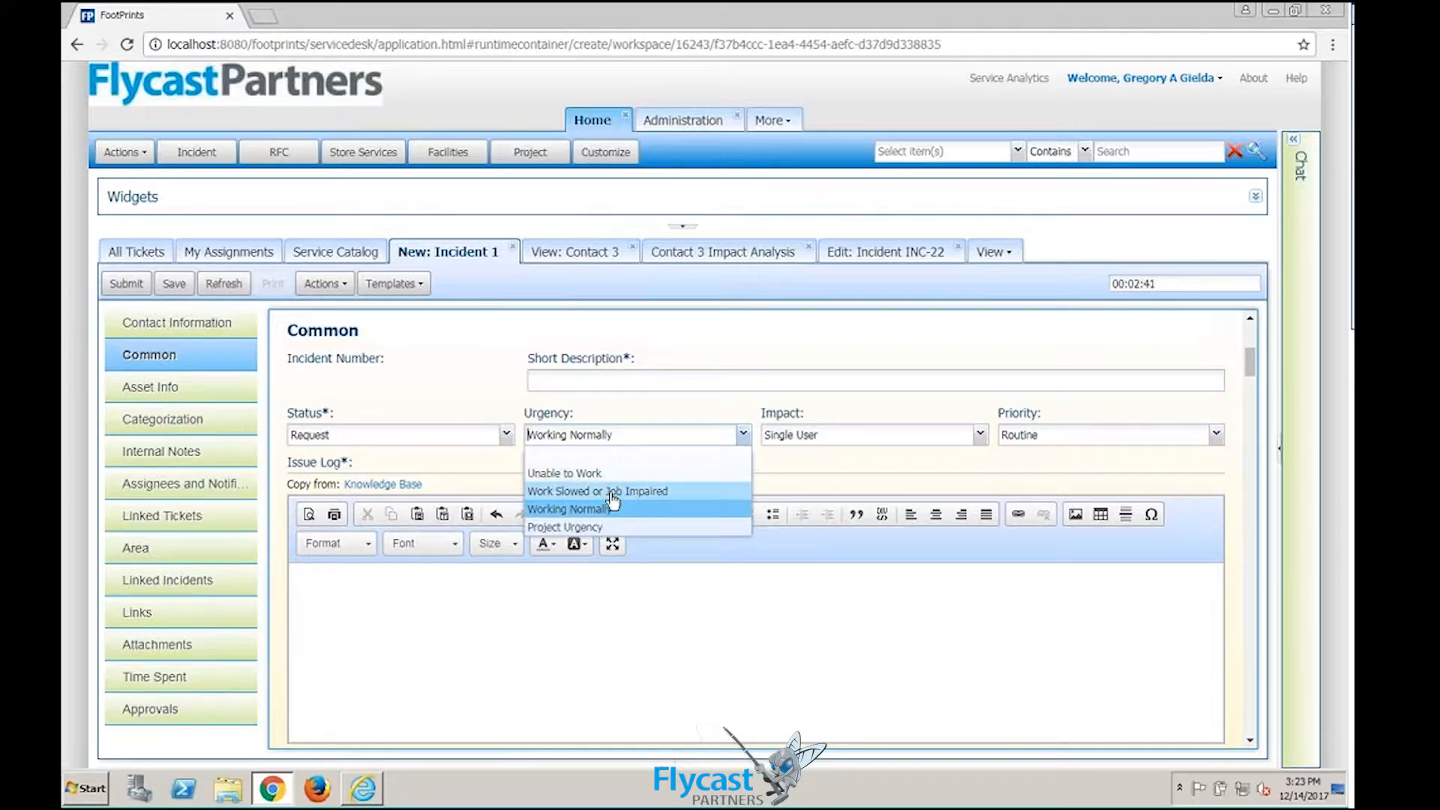
left_click(574, 473)
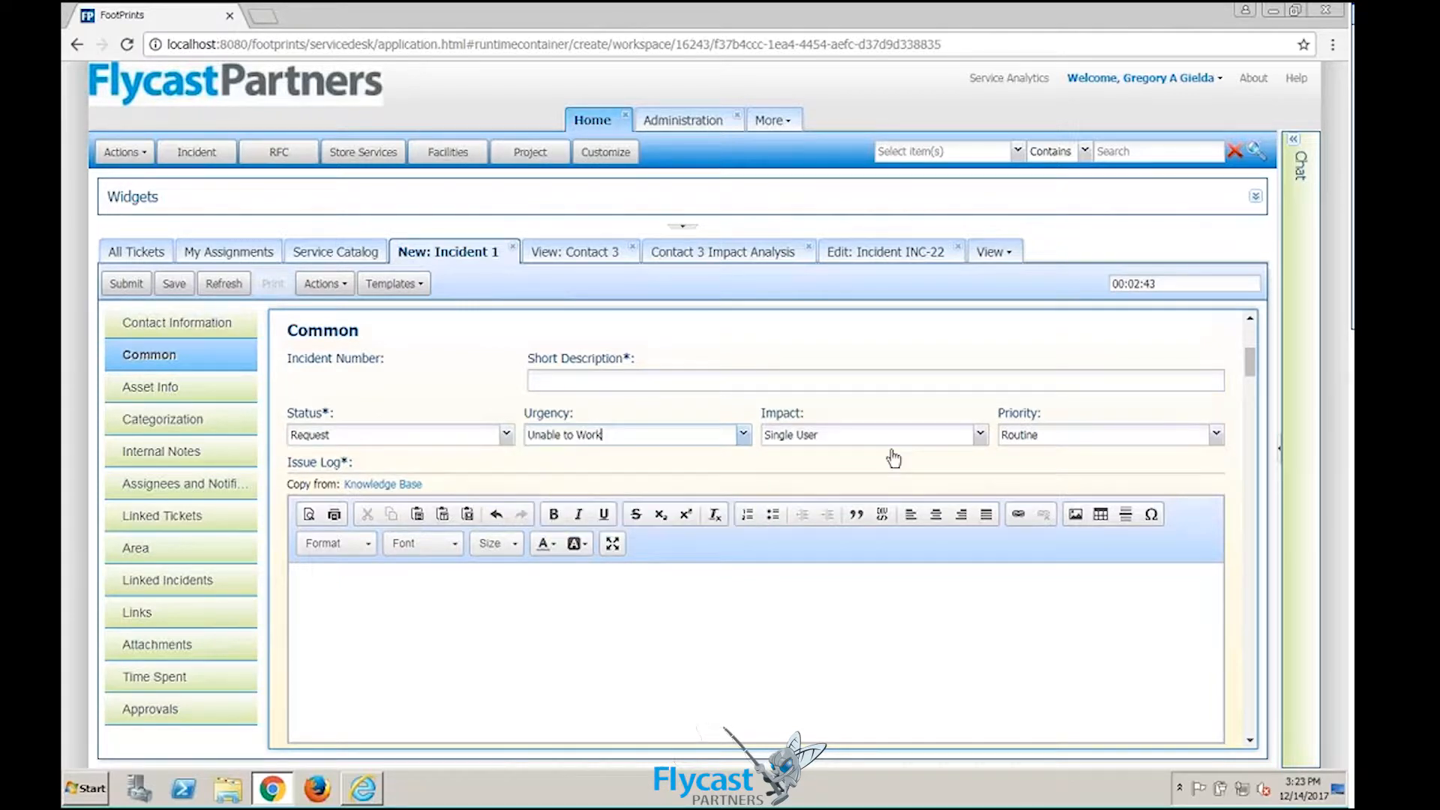
left_click(981, 437)
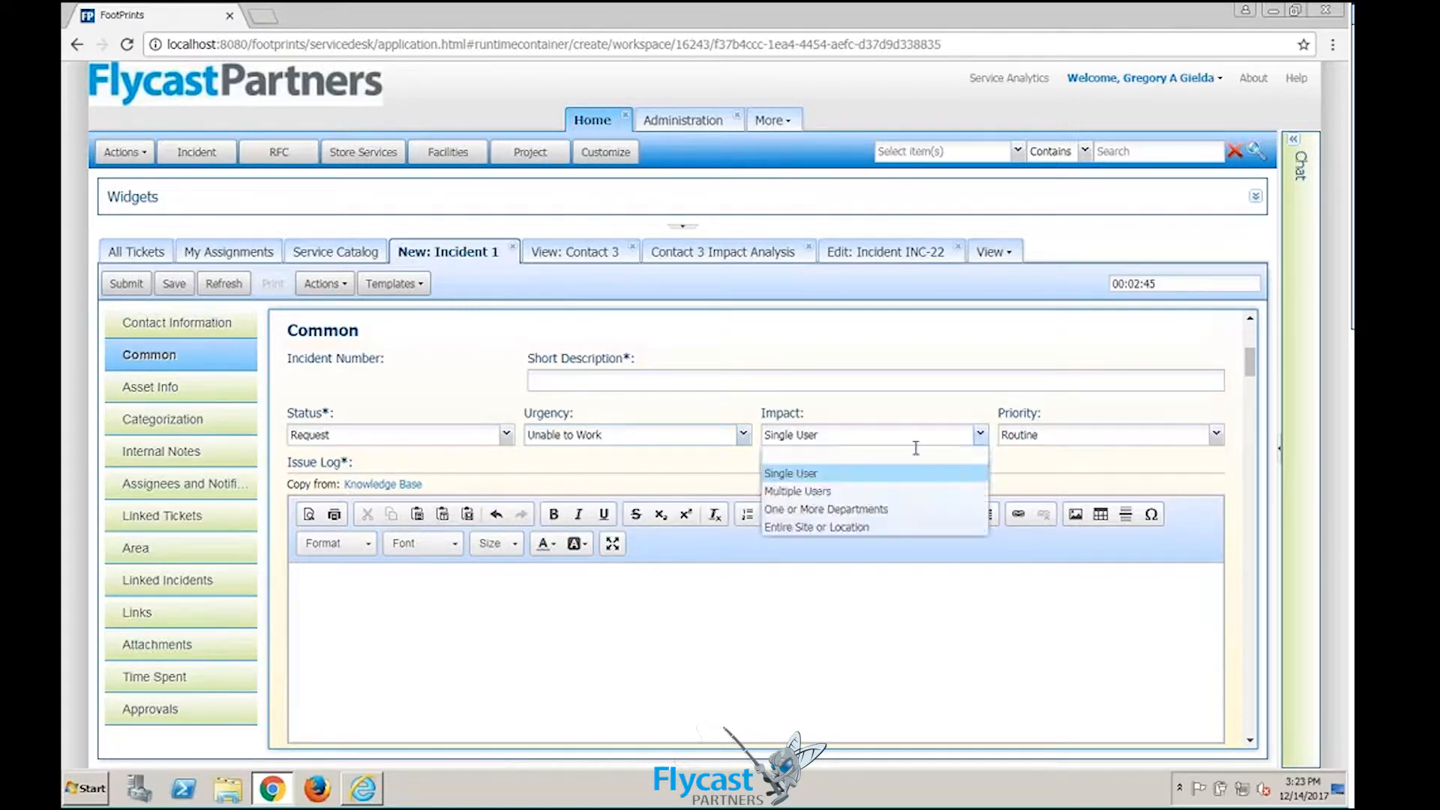
left_click(846, 510)
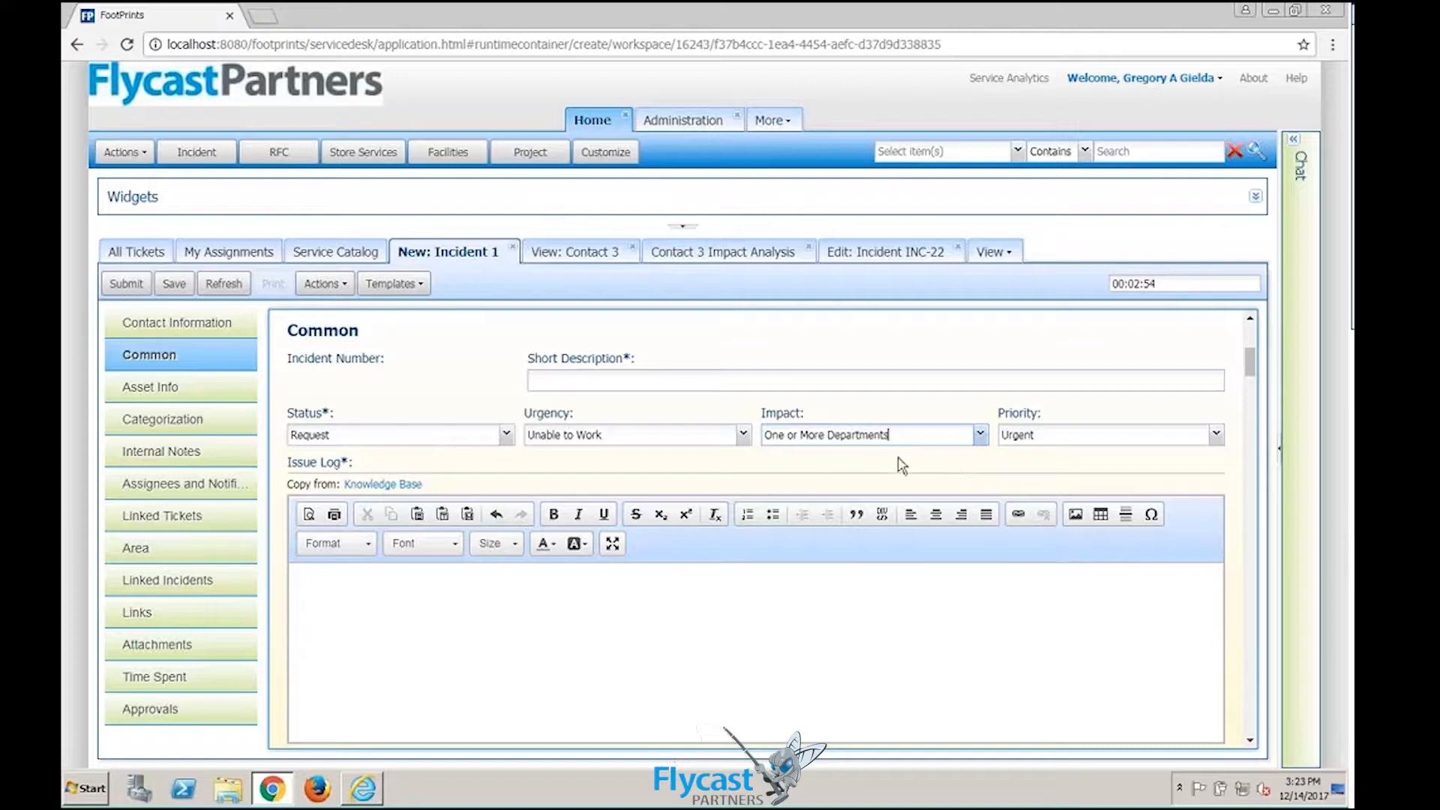
Step: Review the actions available for the linked asset and go to the new incident's Internal Notes section
scroll(620, 660, "down", 5)
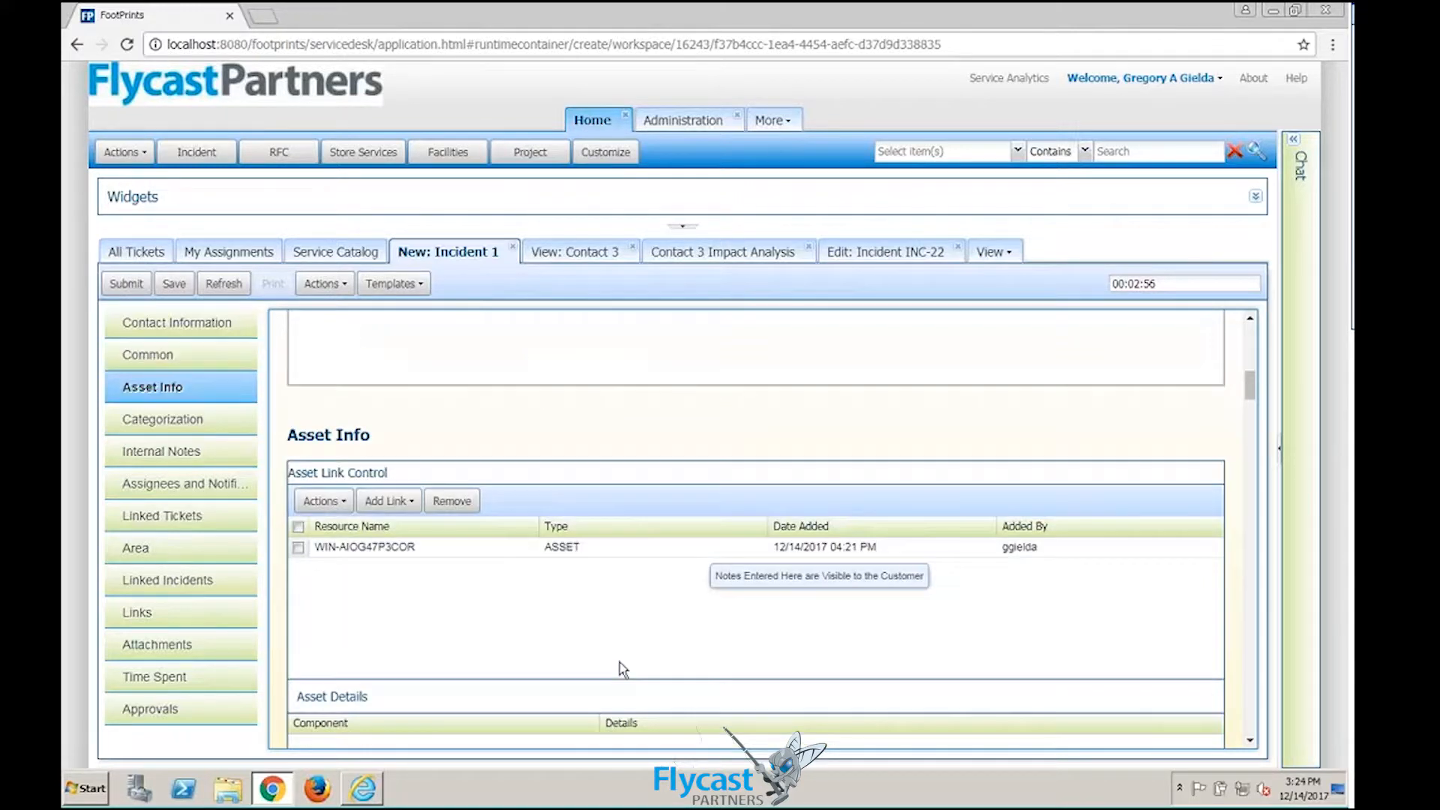
scroll(611, 636, "down", 1)
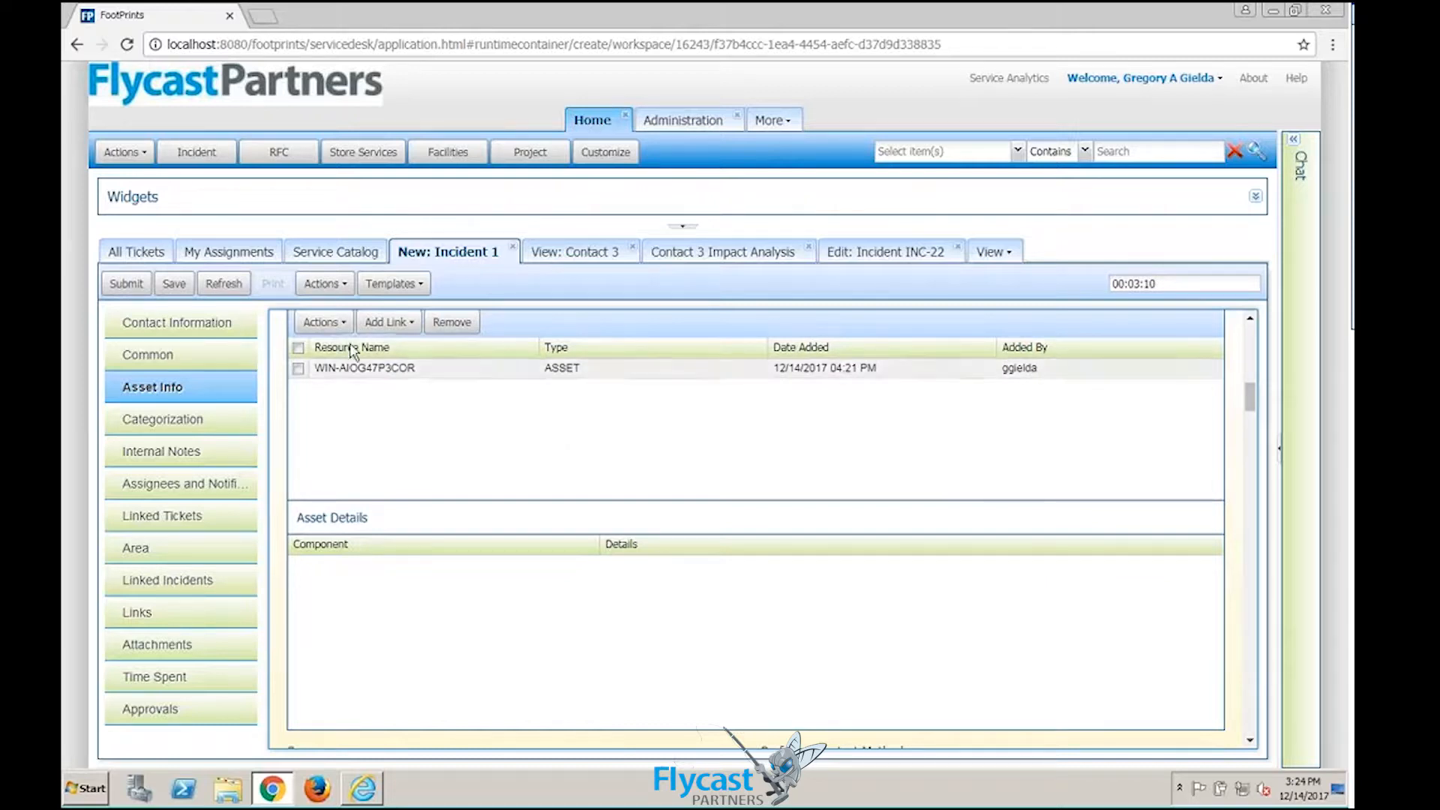
left_click(342, 324)
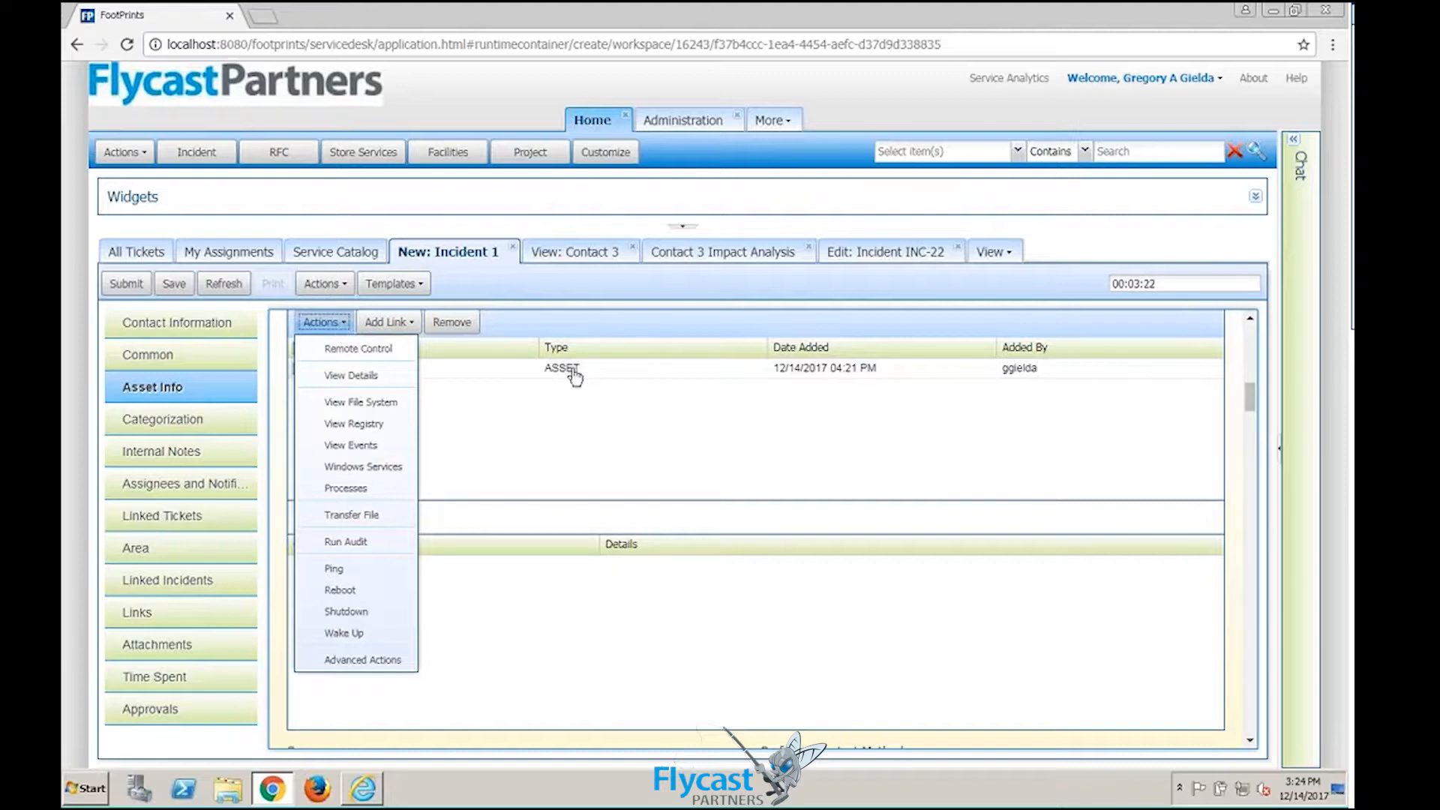
left_click(633, 395)
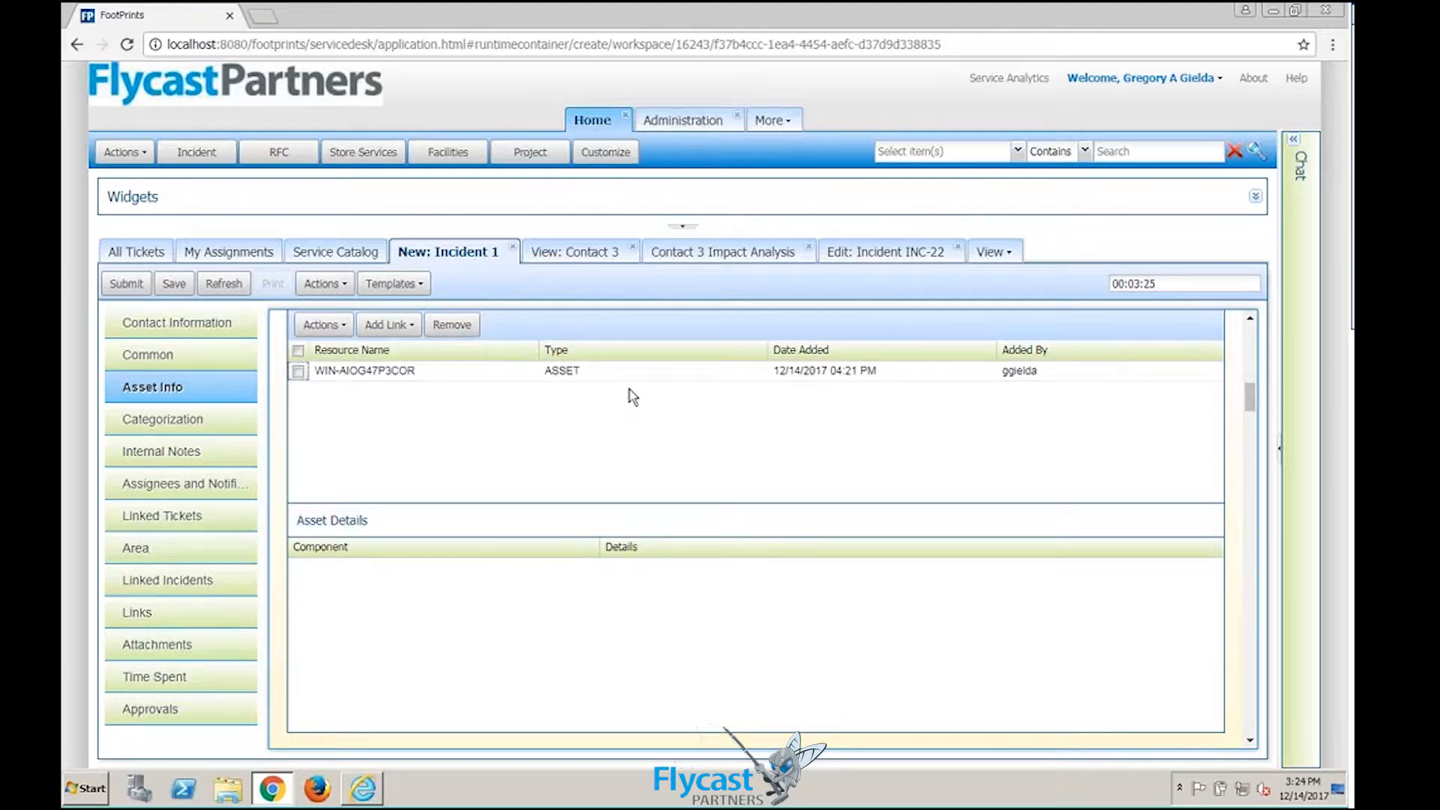
left_click(171, 454)
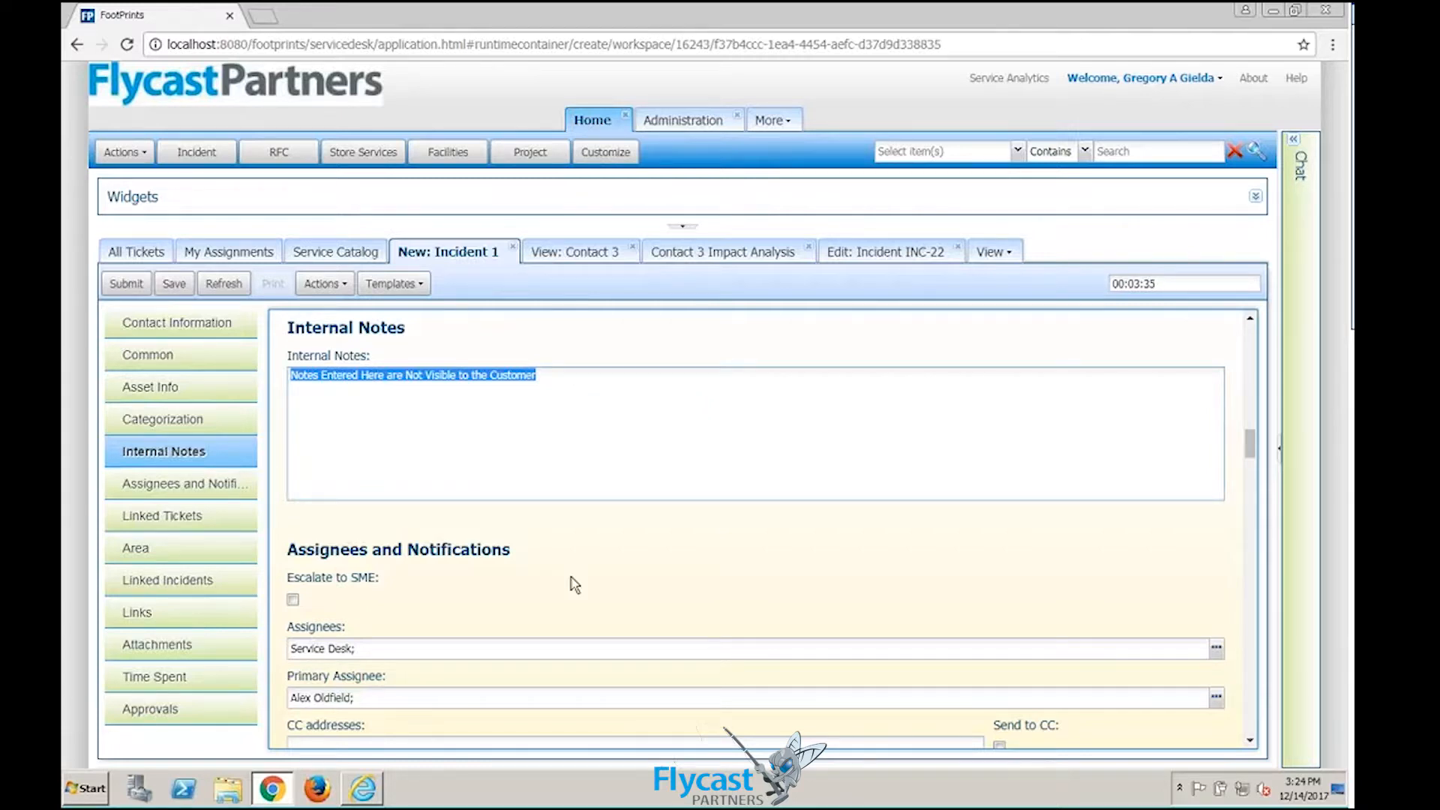
Step: Try to add another user as primary assignee in the new incident's Assignees and Notifications section, and close the user selection
scroll(575, 585, "down", 1)
scroll(830, 547, "down", 1)
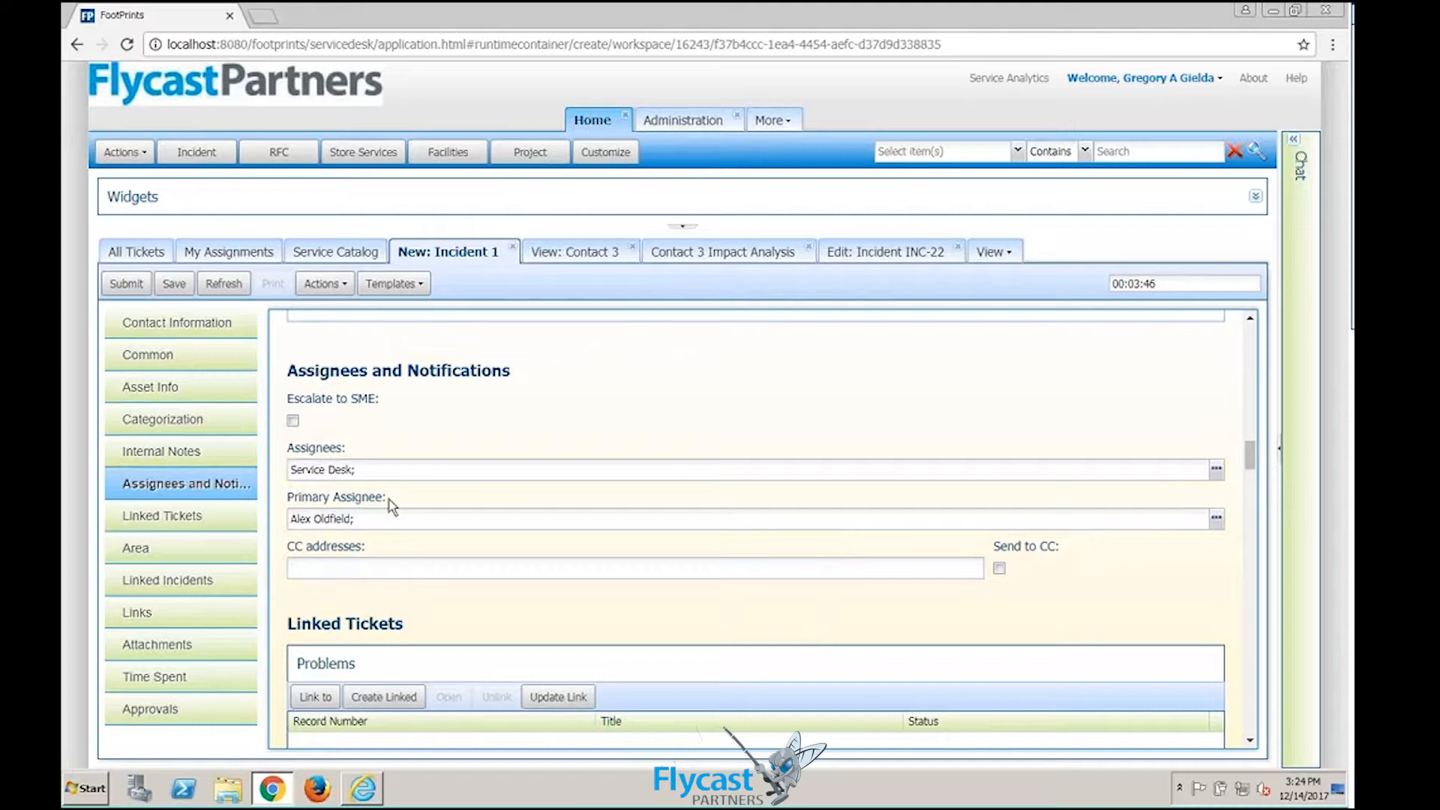
left_click(1215, 519)
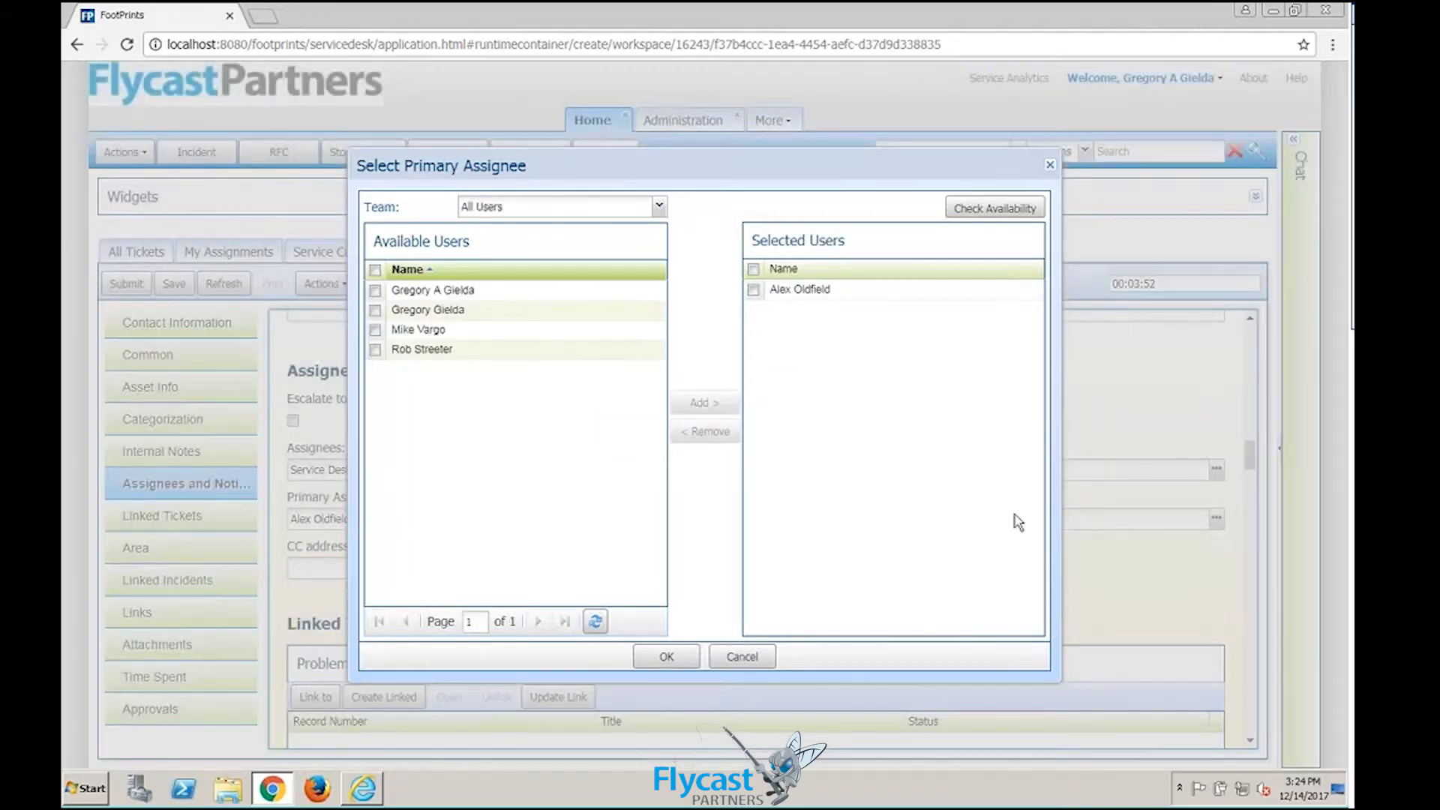
left_click(416, 335)
left_click(704, 403)
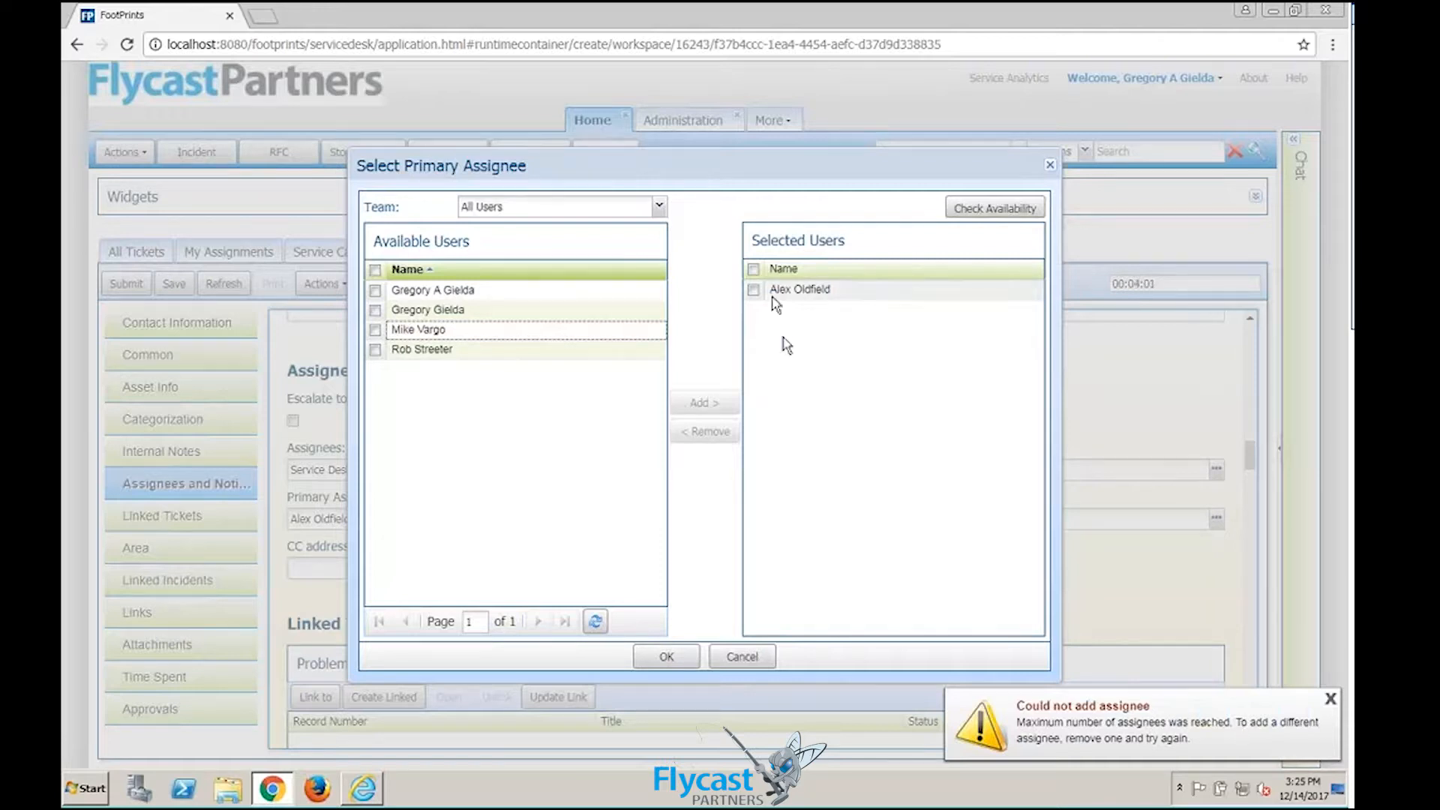
left_click(1050, 164)
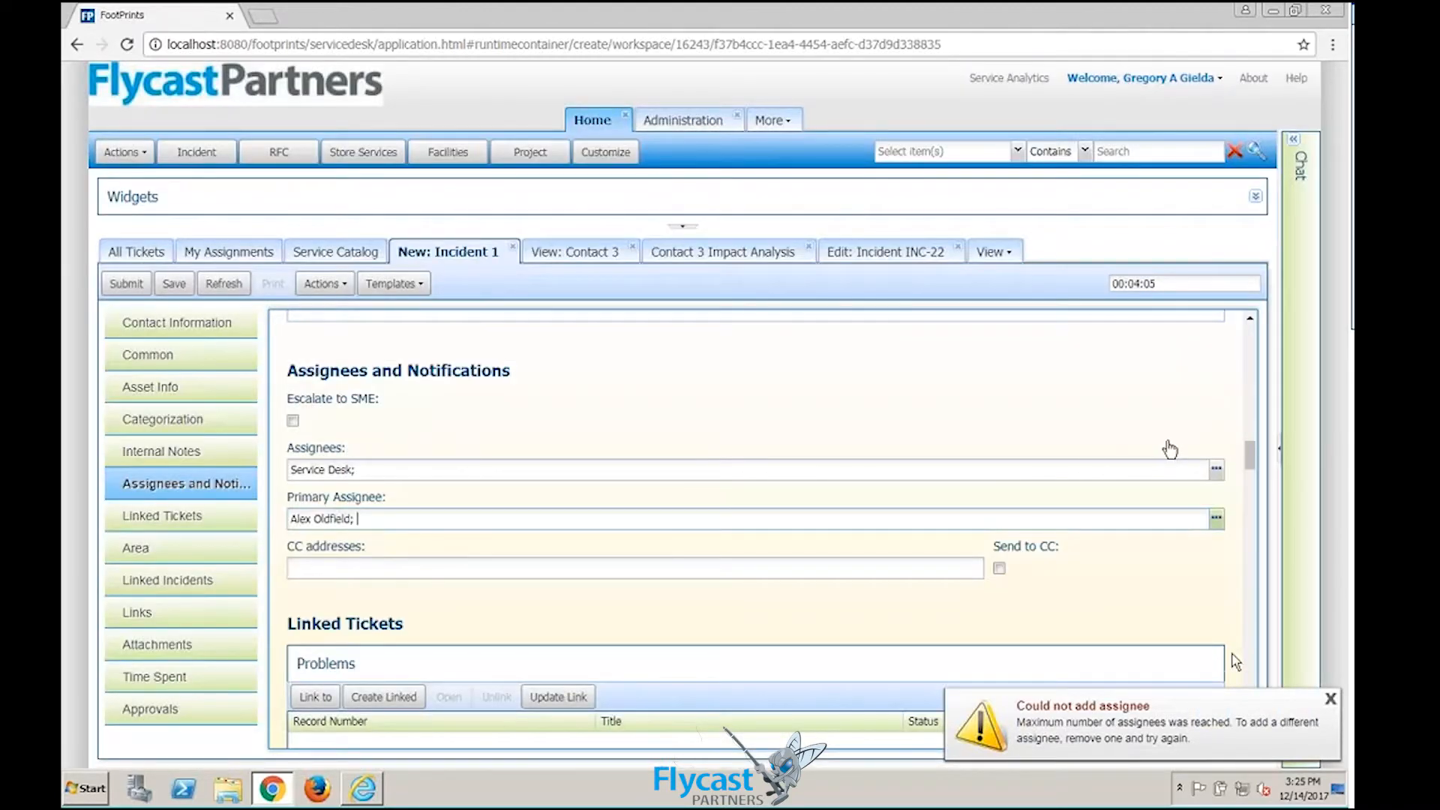
left_click(1331, 701)
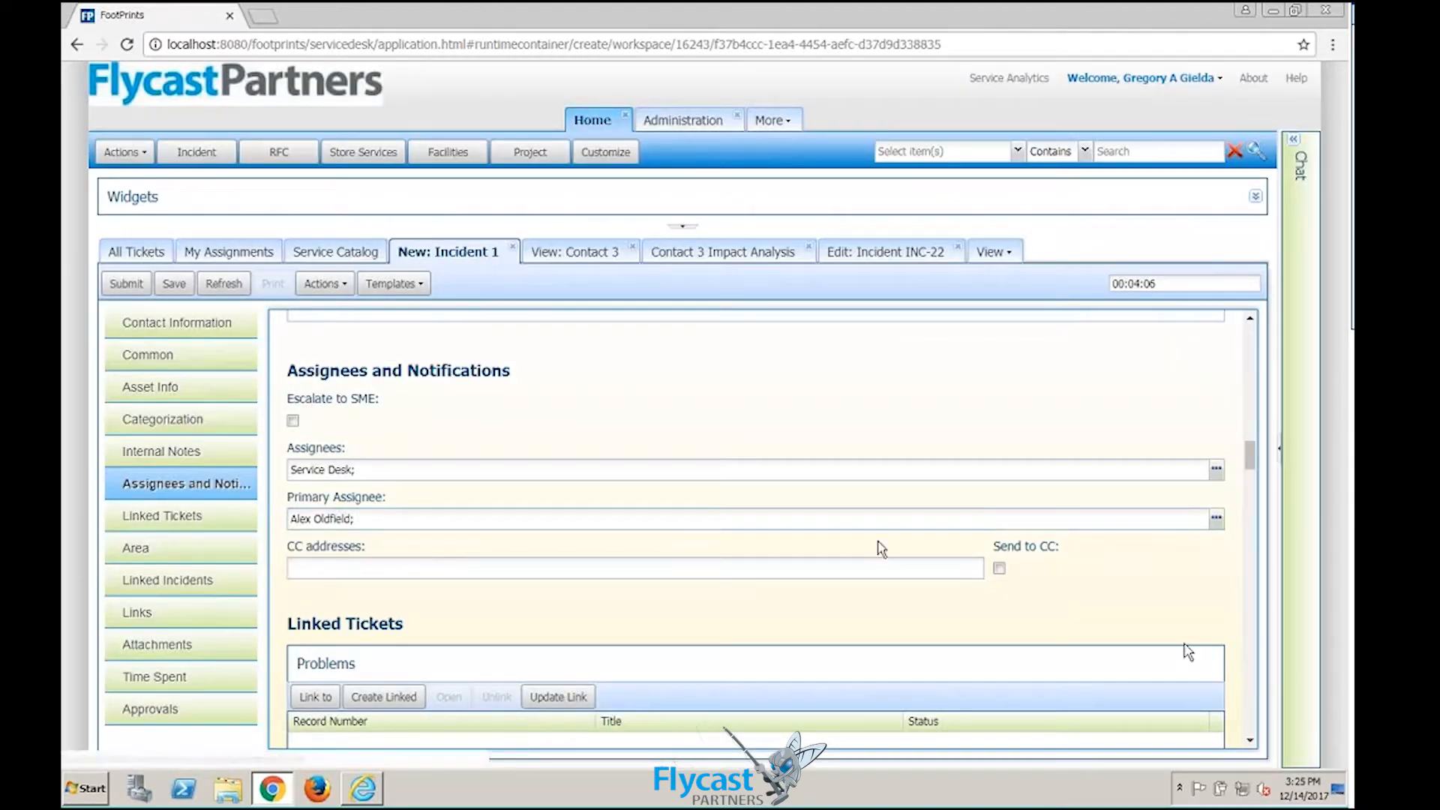
Step: In the new incident's Categorization section, set the category to Desktop Support Services and the sub-category to Software
left_click(193, 422)
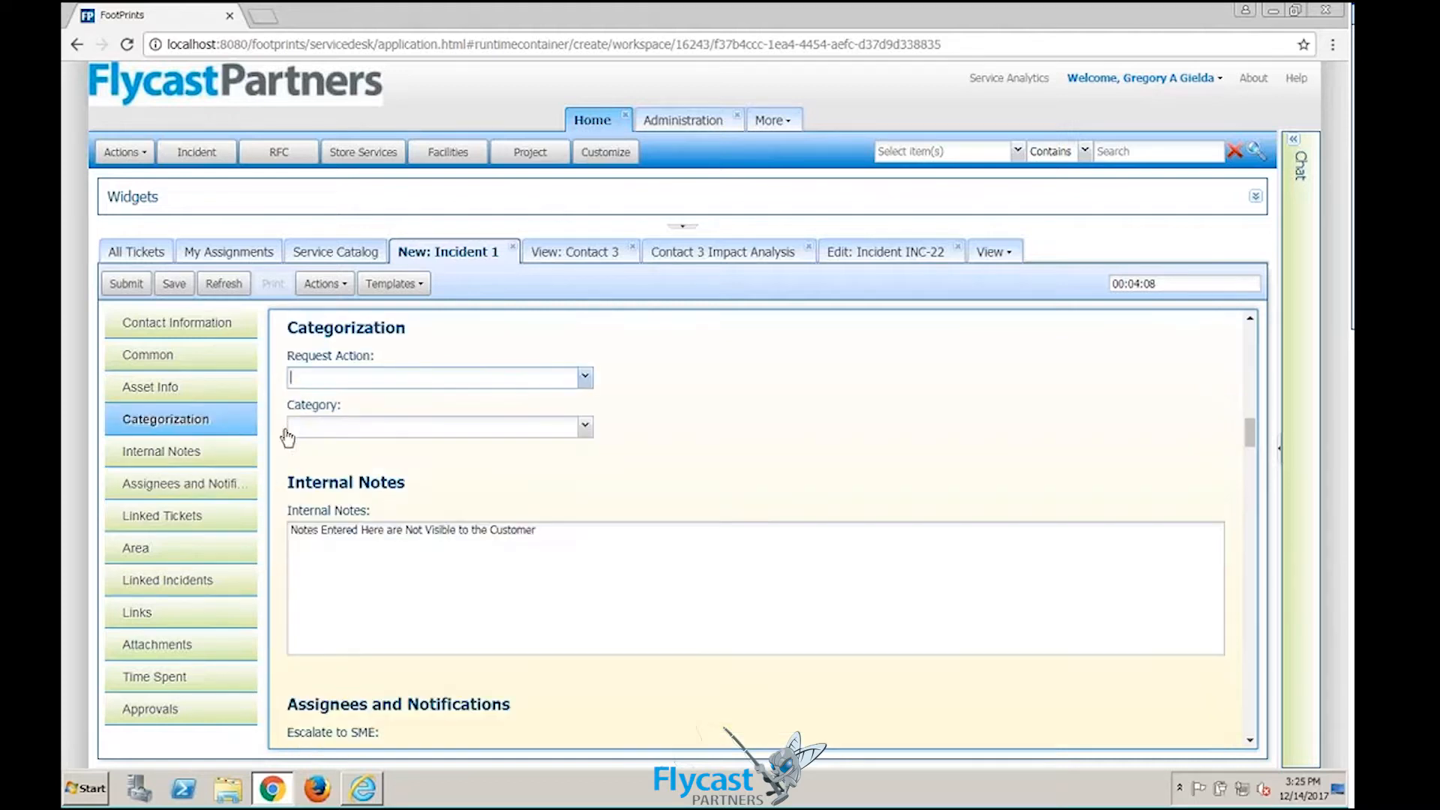
left_click(583, 429)
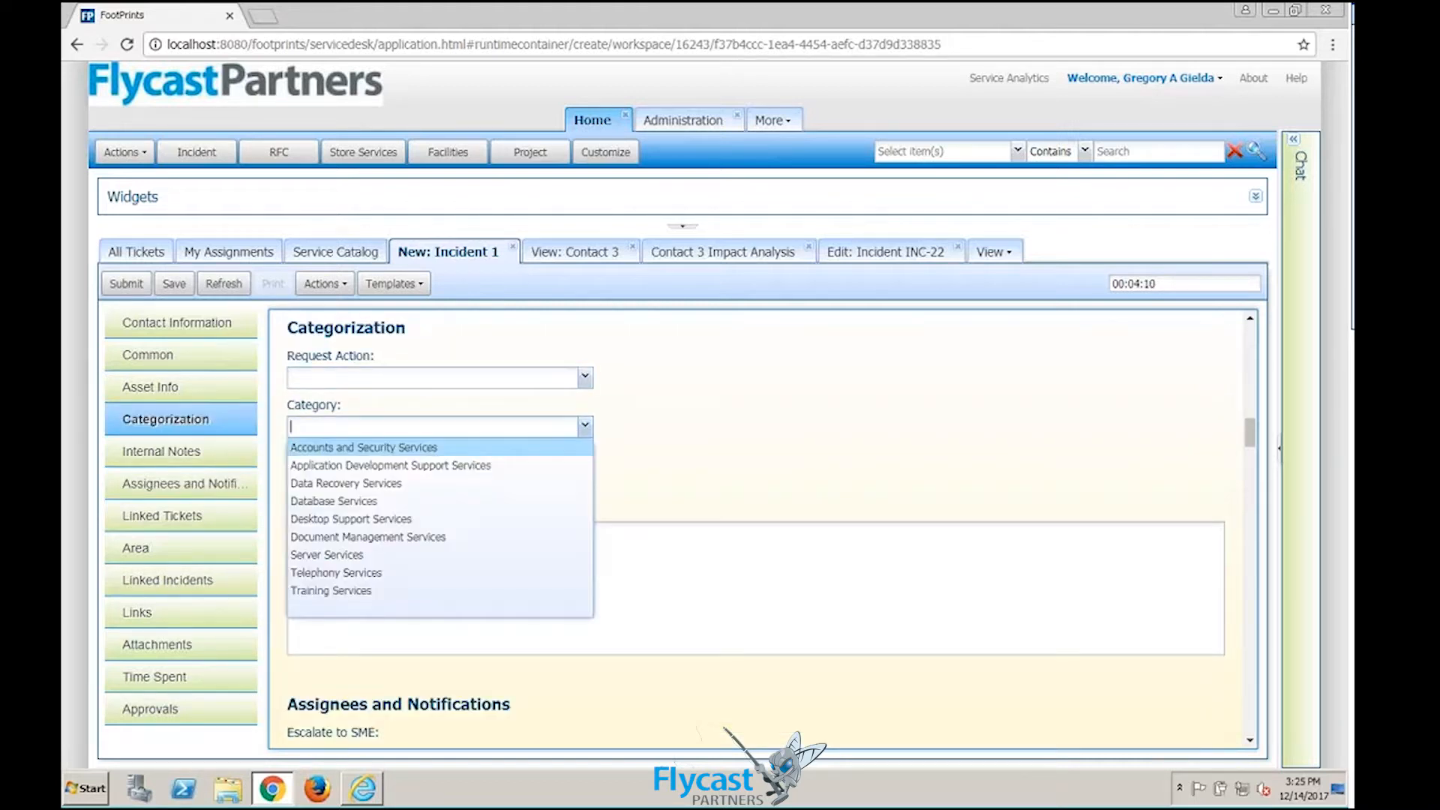
left_click(355, 519)
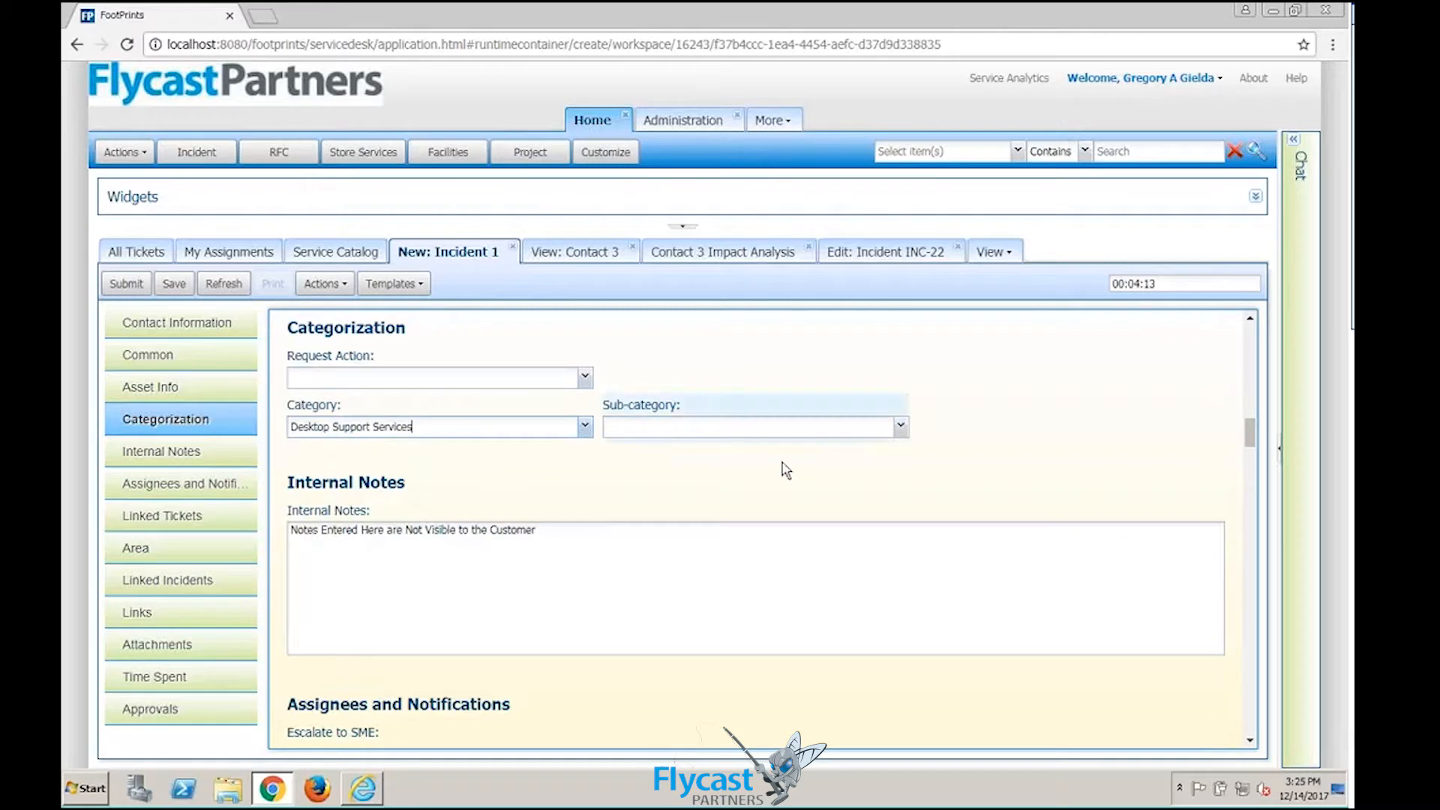
left_click(901, 434)
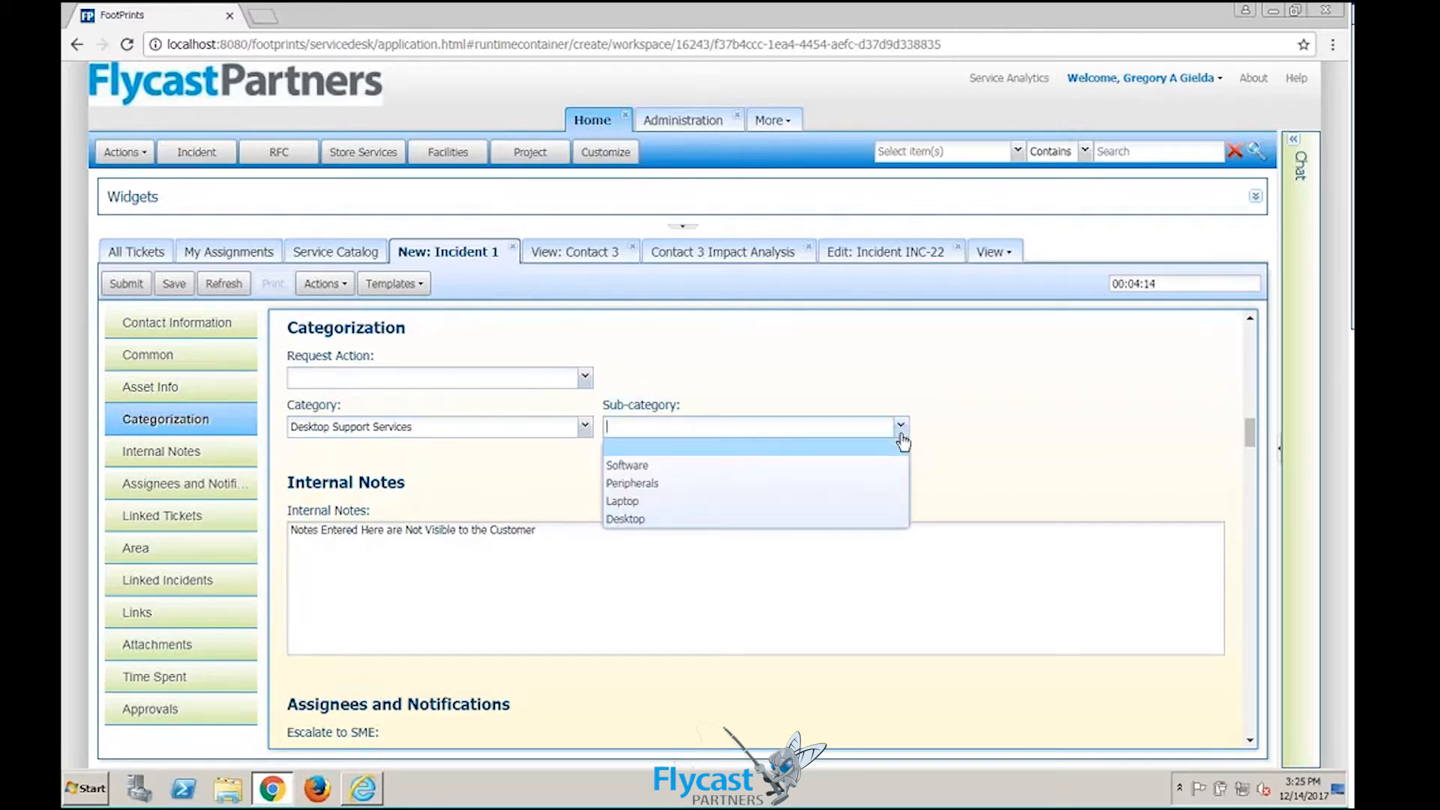
left_click(719, 474)
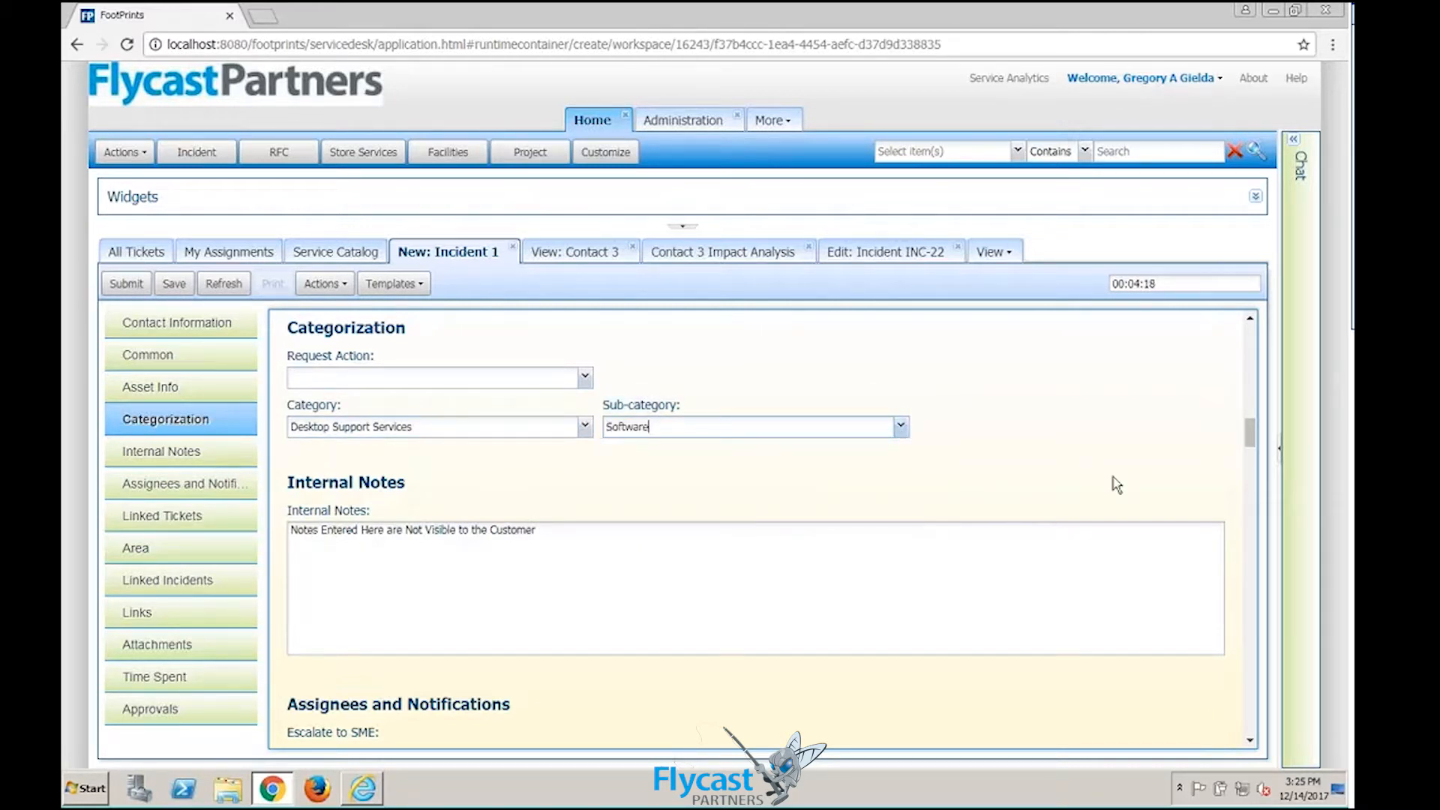
Step: Change the sub-category to Laptop and set the service details to Your Enterprise Application
left_click(899, 437)
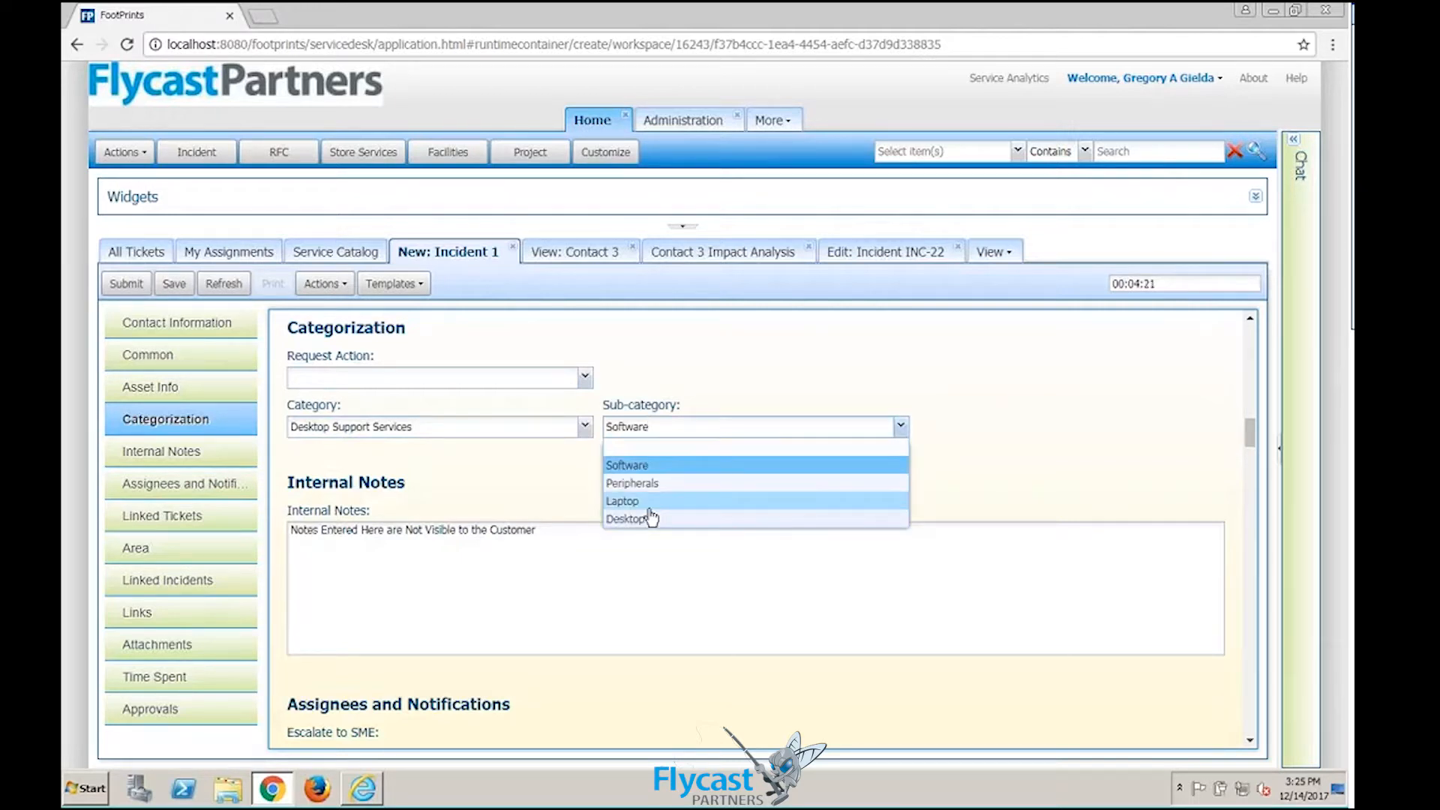
left_click(650, 506)
left_click(1216, 426)
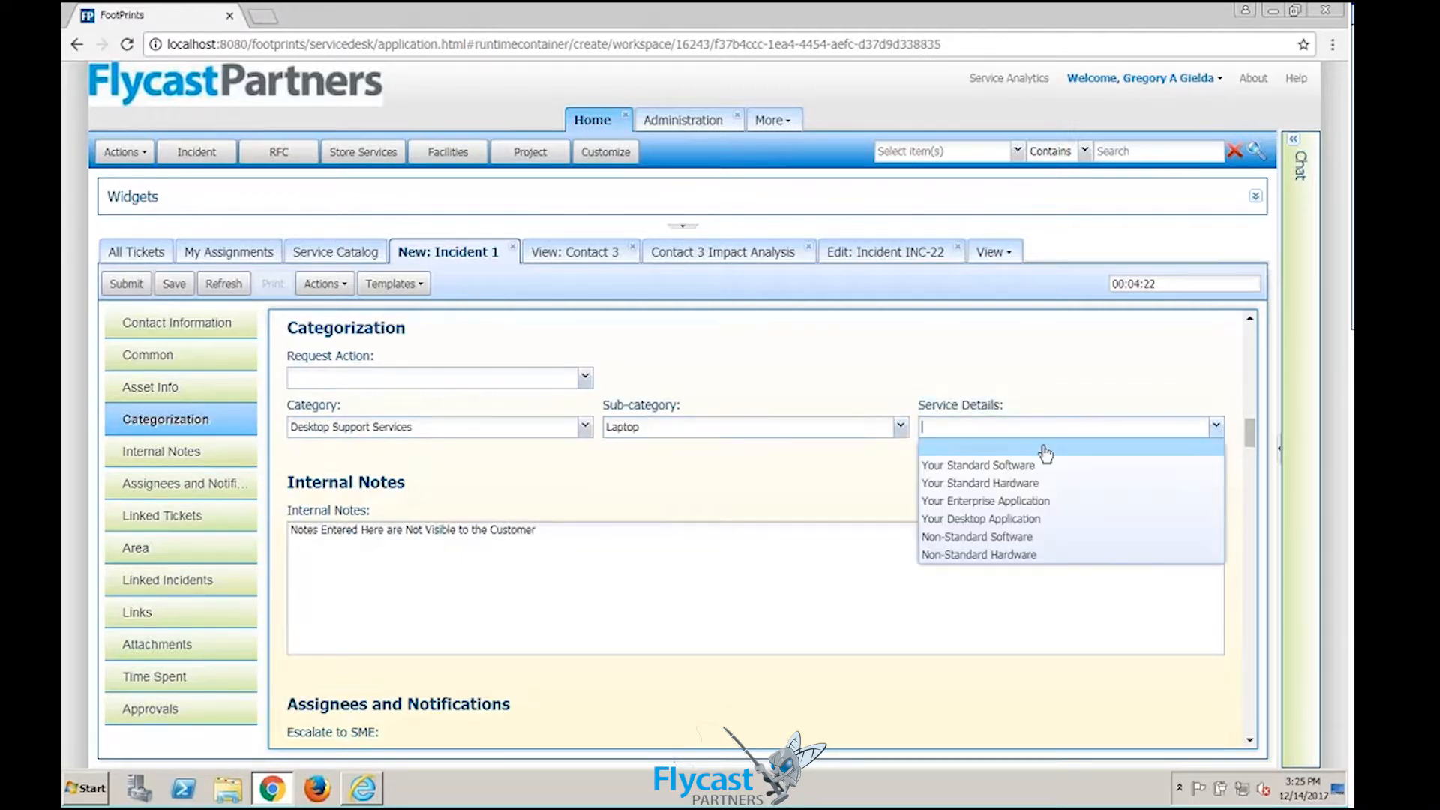
left_click(1004, 501)
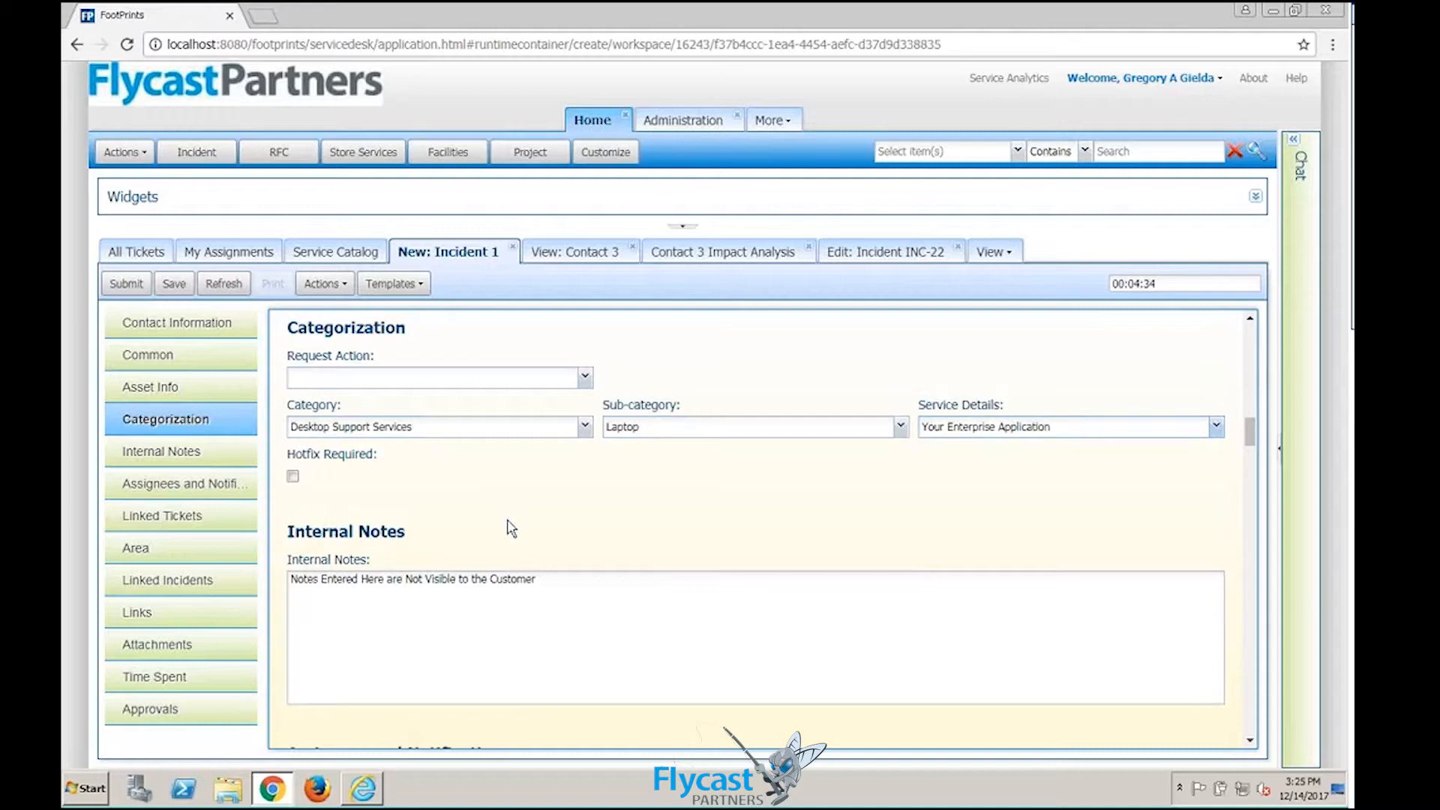
Step: In the Linked Tickets section, review the existing problems available for linking and cancel the lookup without linking any
left_click(189, 525)
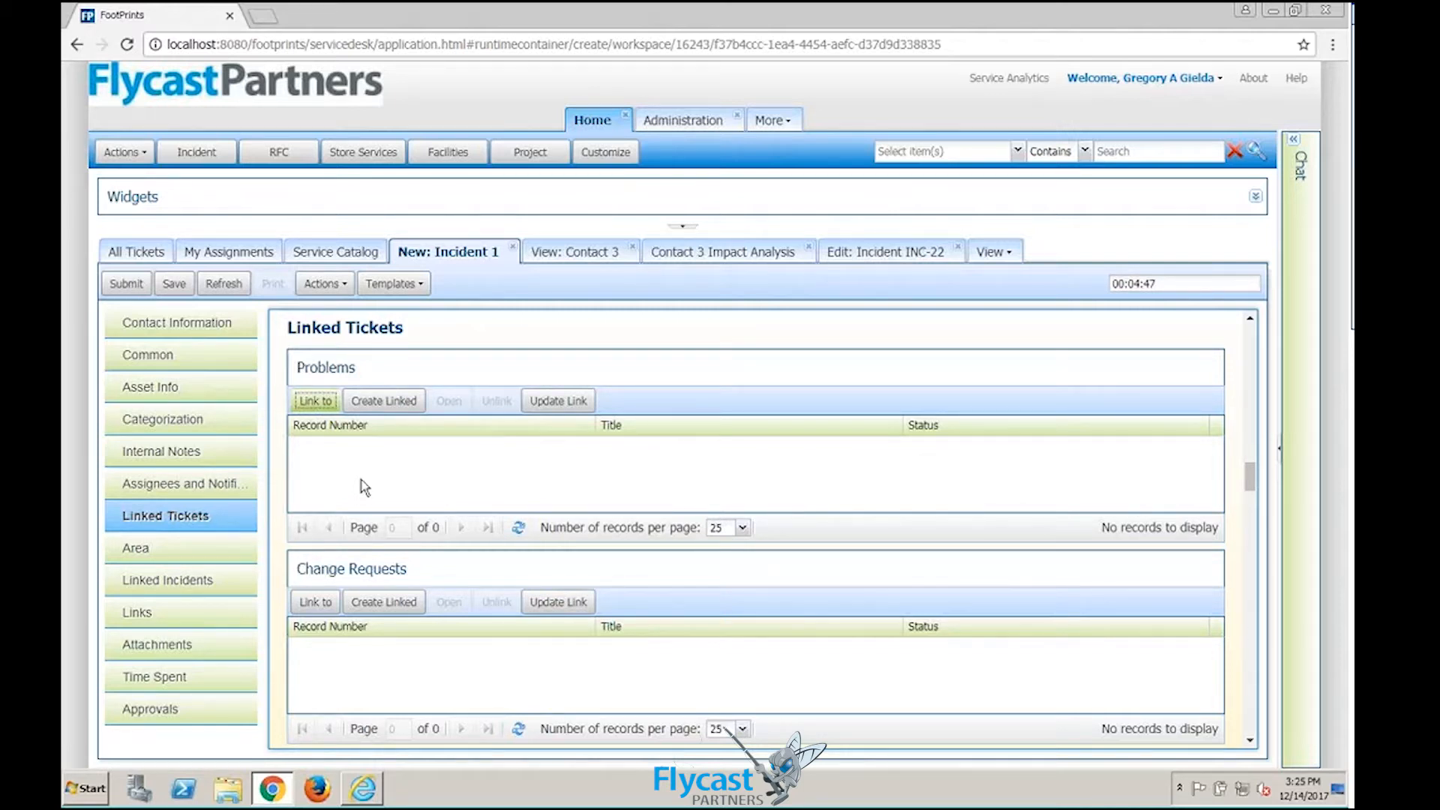
left_click(314, 404)
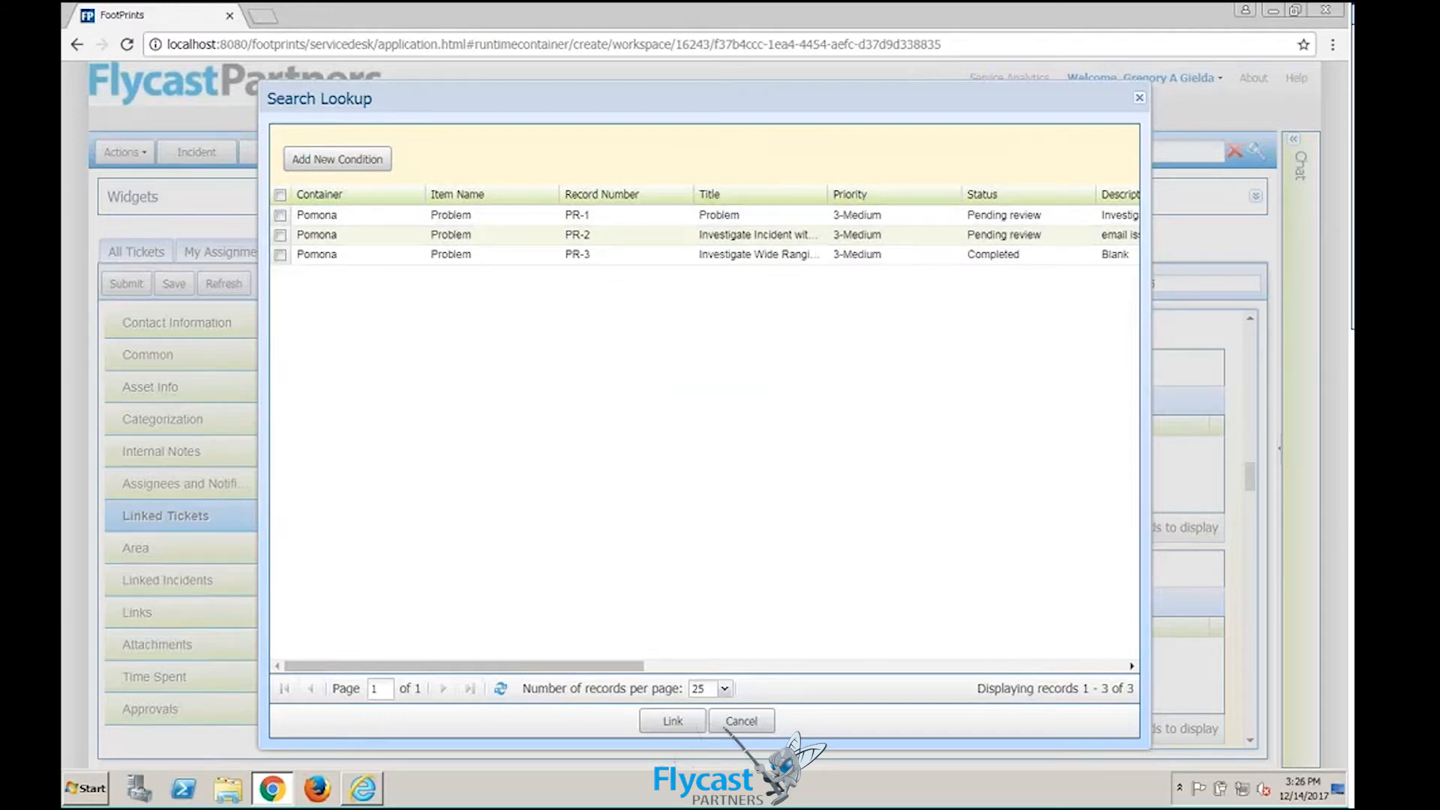
left_click(740, 720)
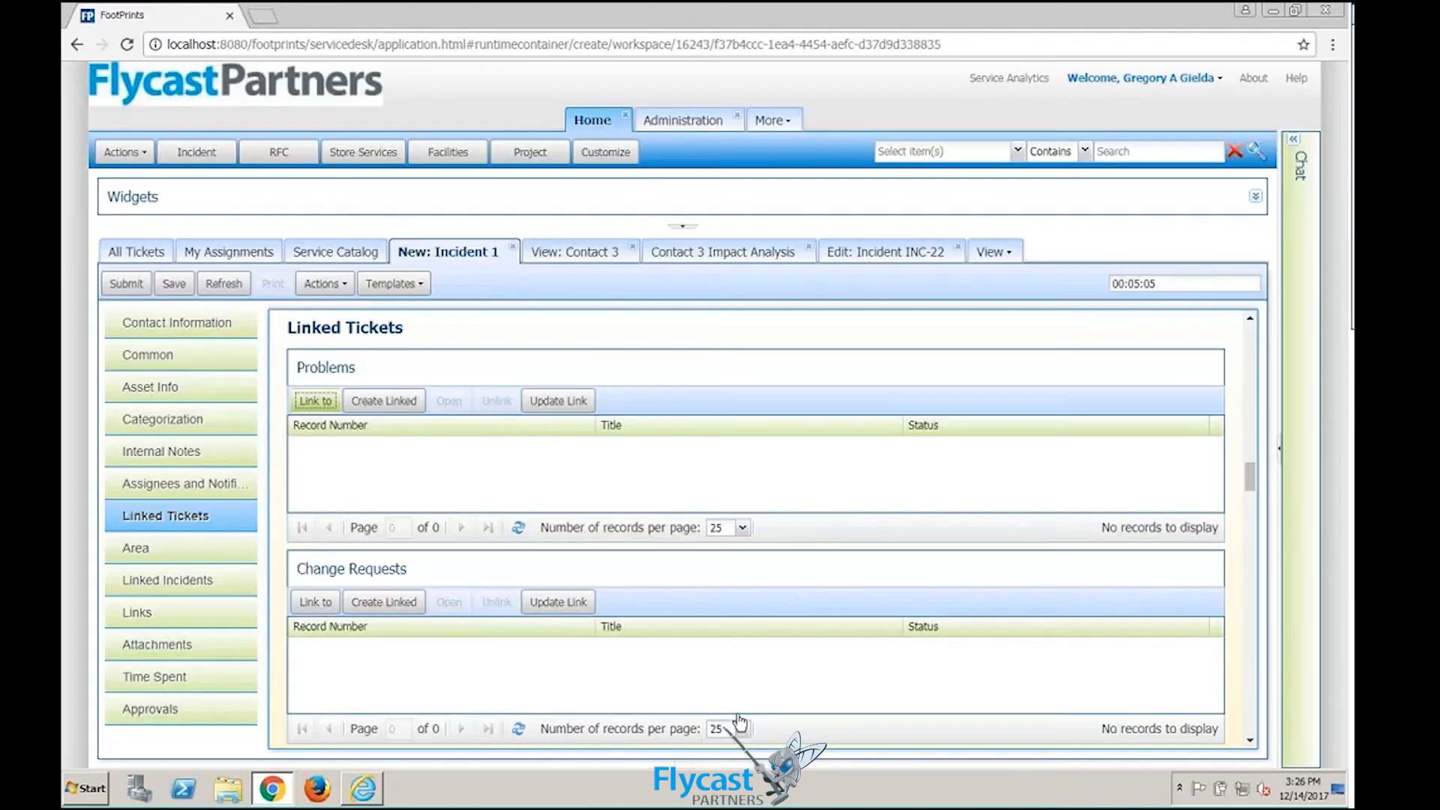
Step: Open a new linked problem form from the incident's Linked Tickets section and discard it without saving, returning to the new incident
left_click(383, 410)
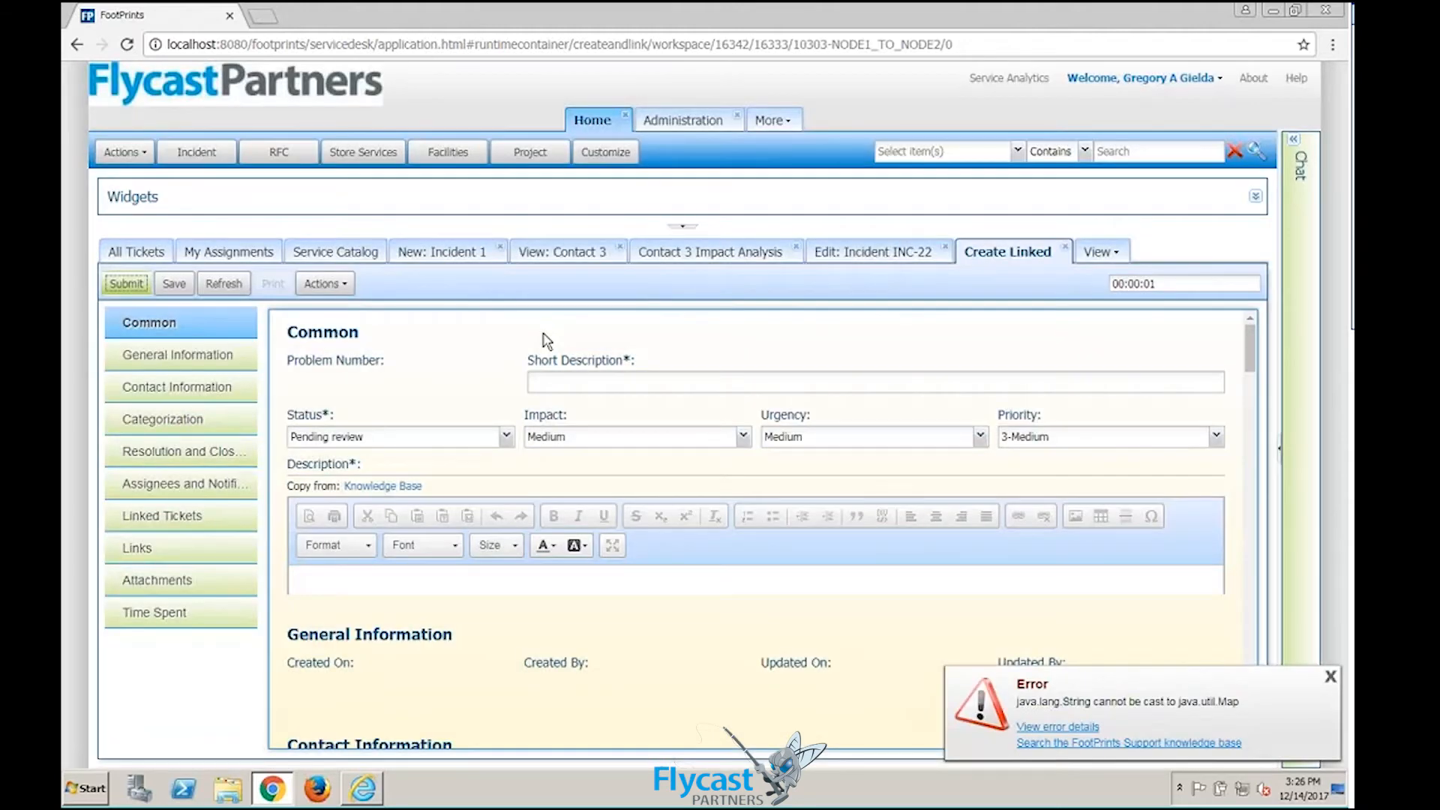
left_click(1330, 677)
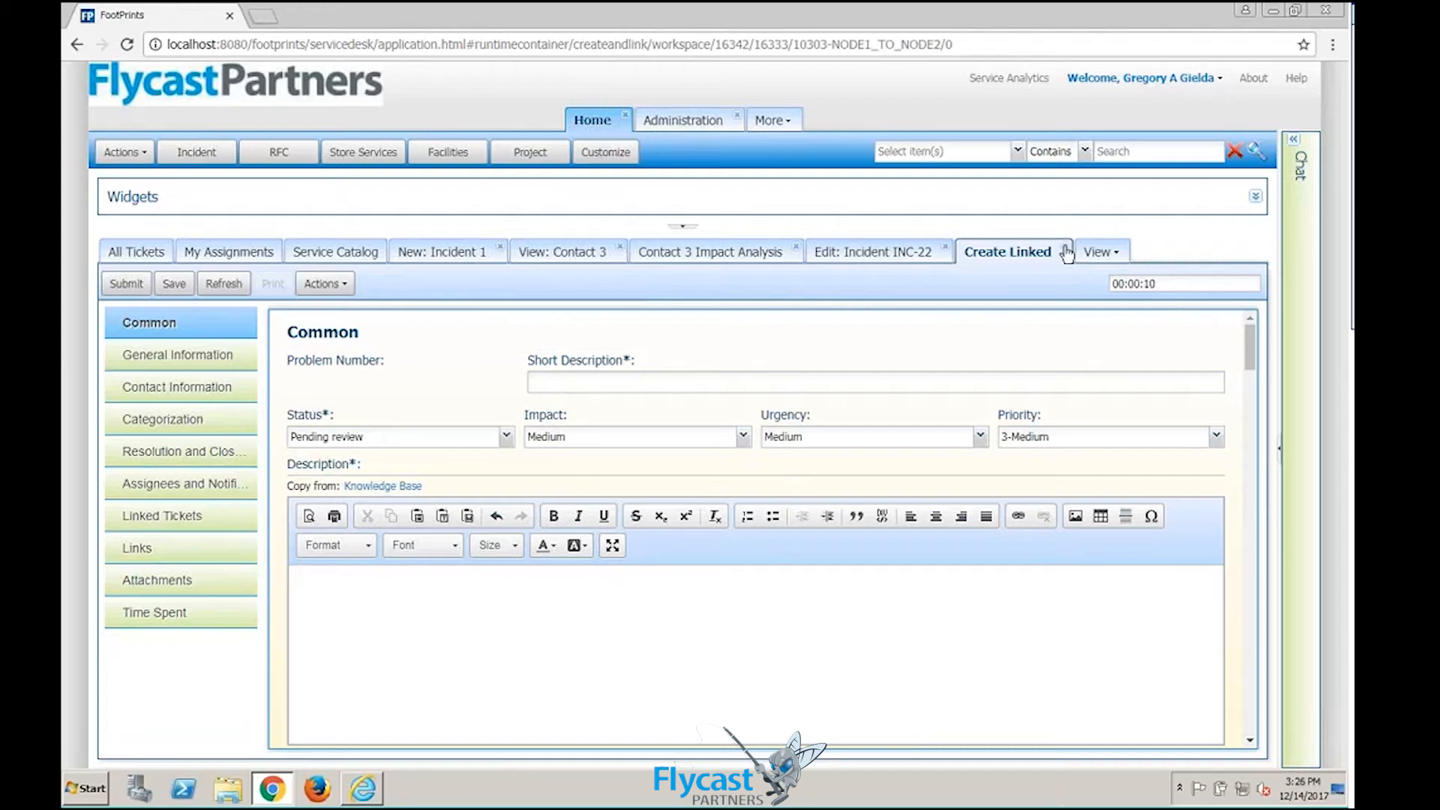
left_click(463, 256)
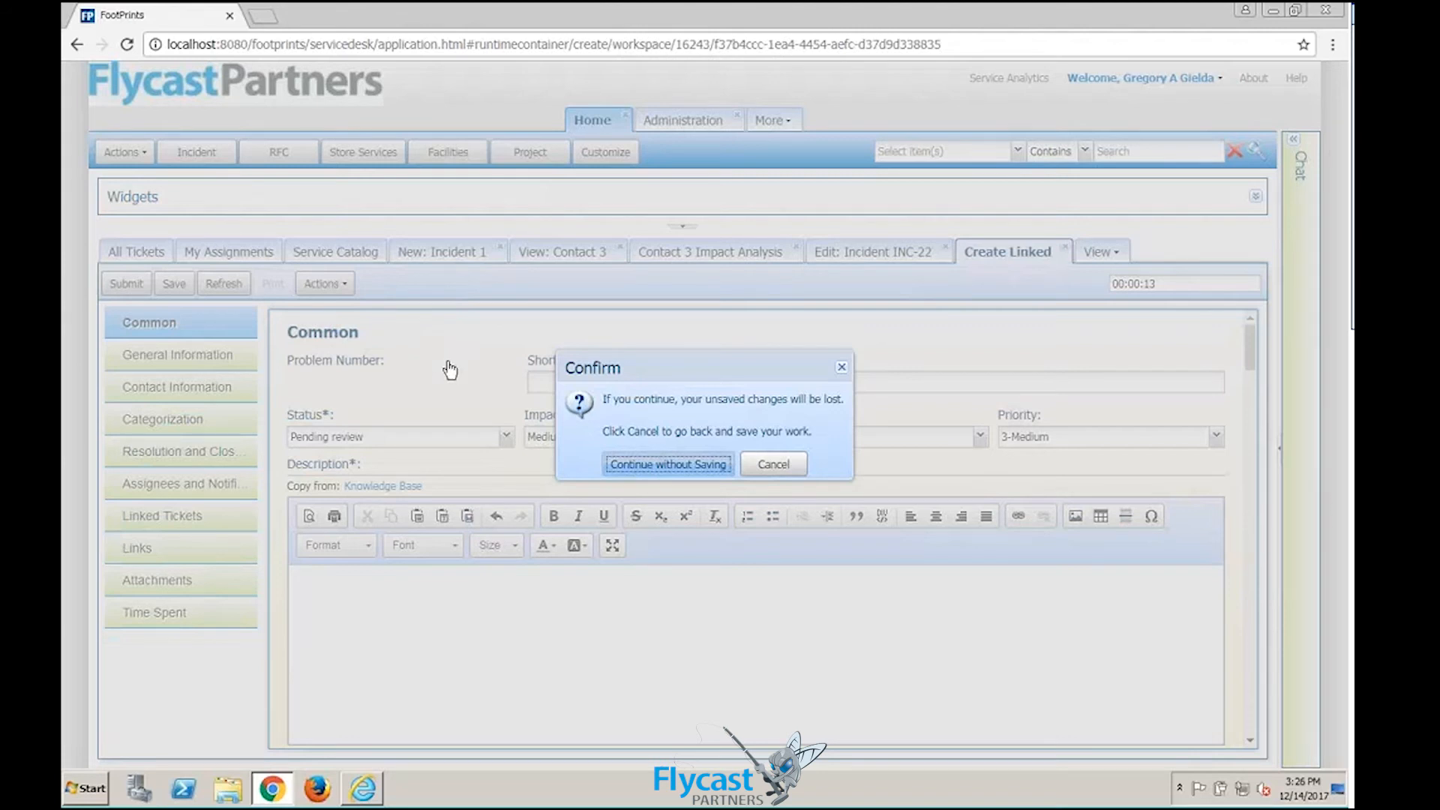
key("Return")
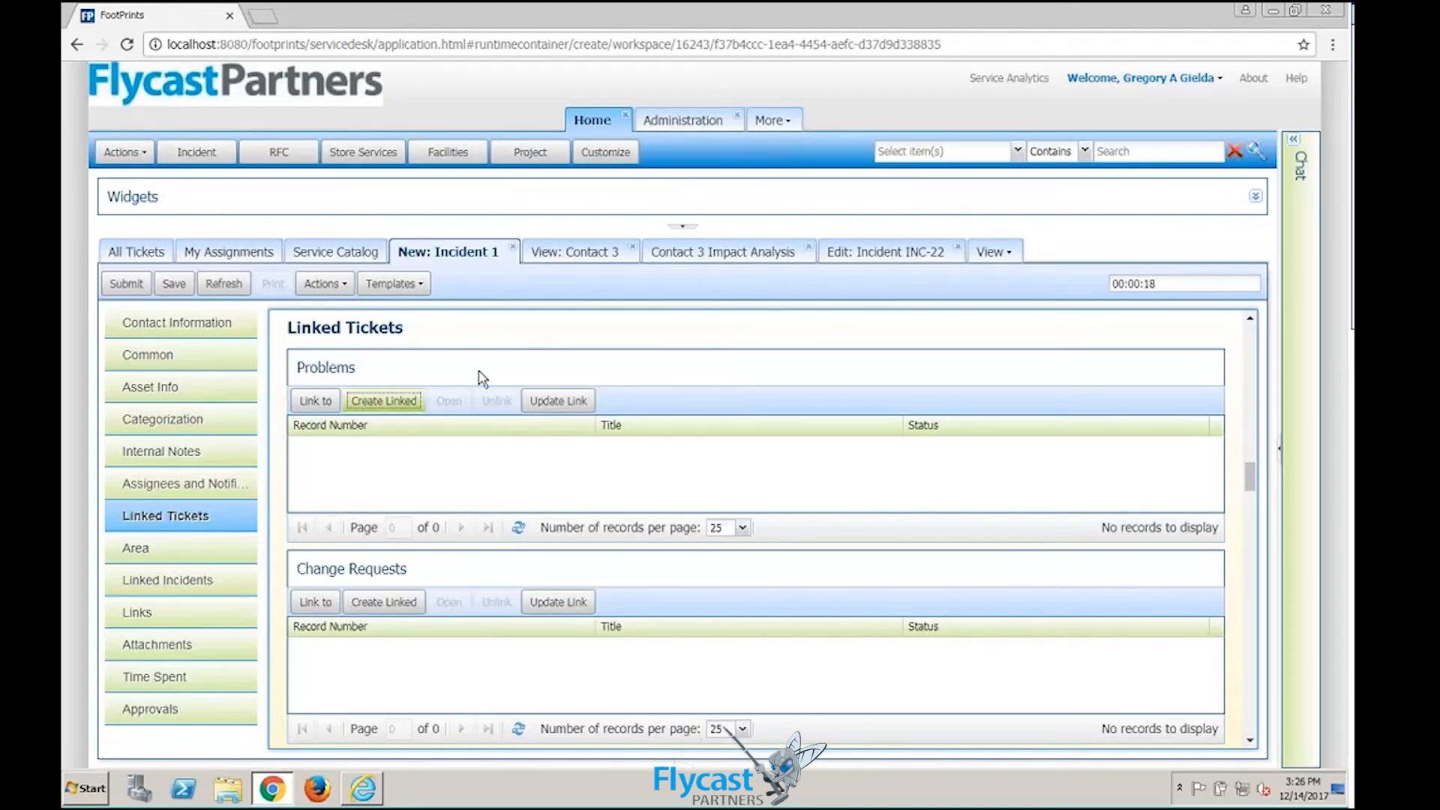